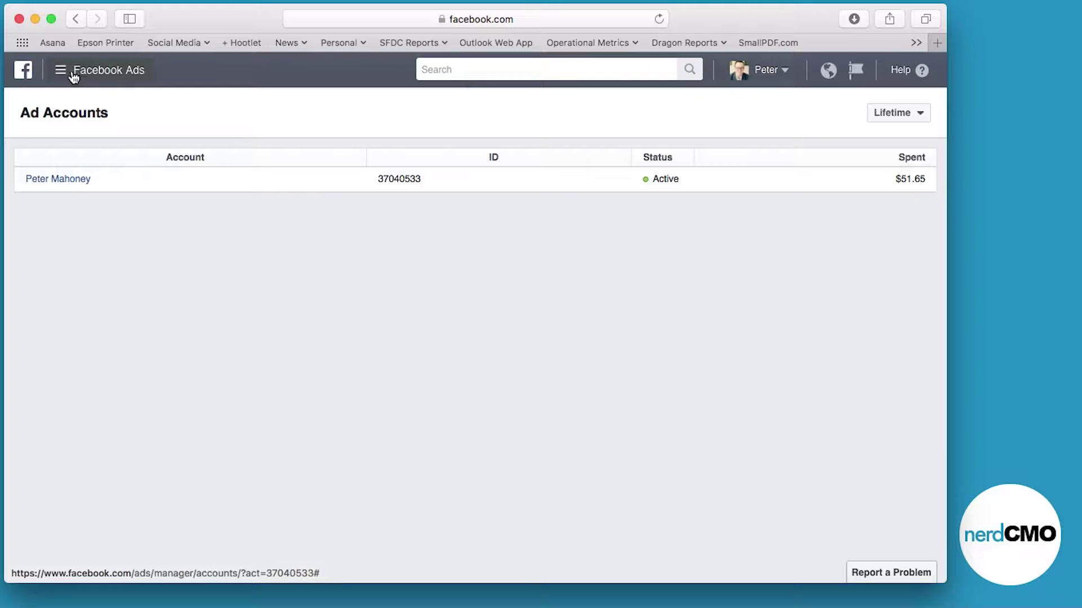
Open the Audiences page of the ad account from the full list of ad tools
{"action": "left_click", "coordinate": [62, 72]}
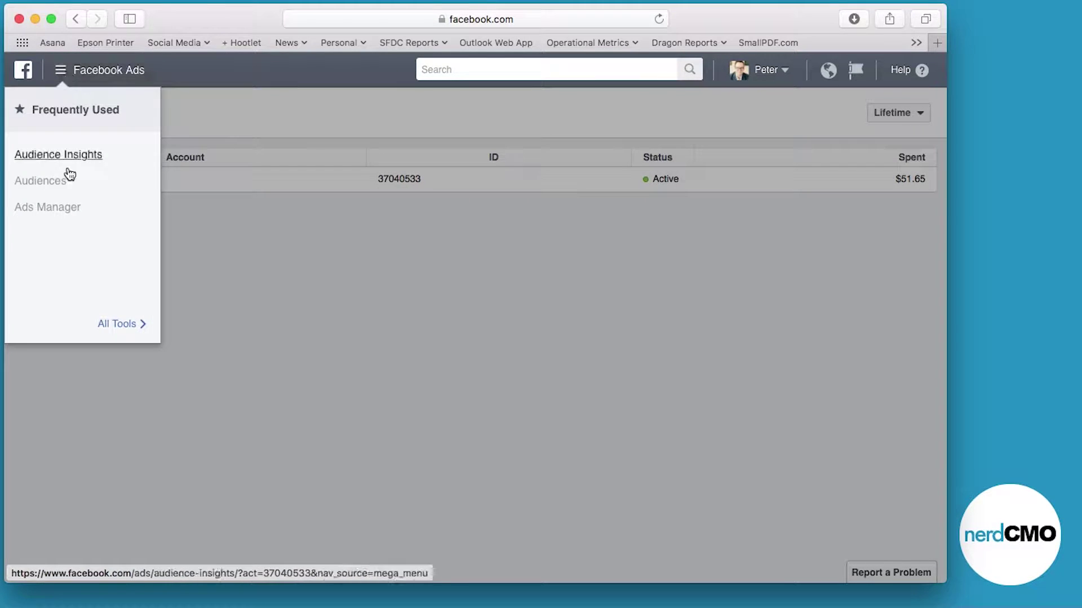
{"action": "left_click", "coordinate": [114, 323]}
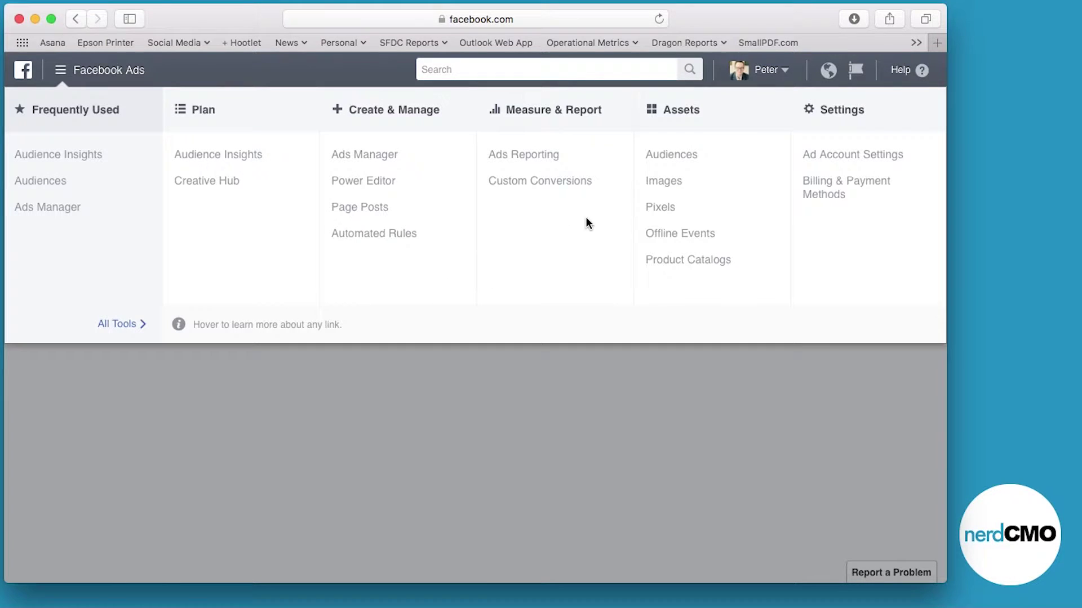
{"action": "left_click", "coordinate": [685, 162]}
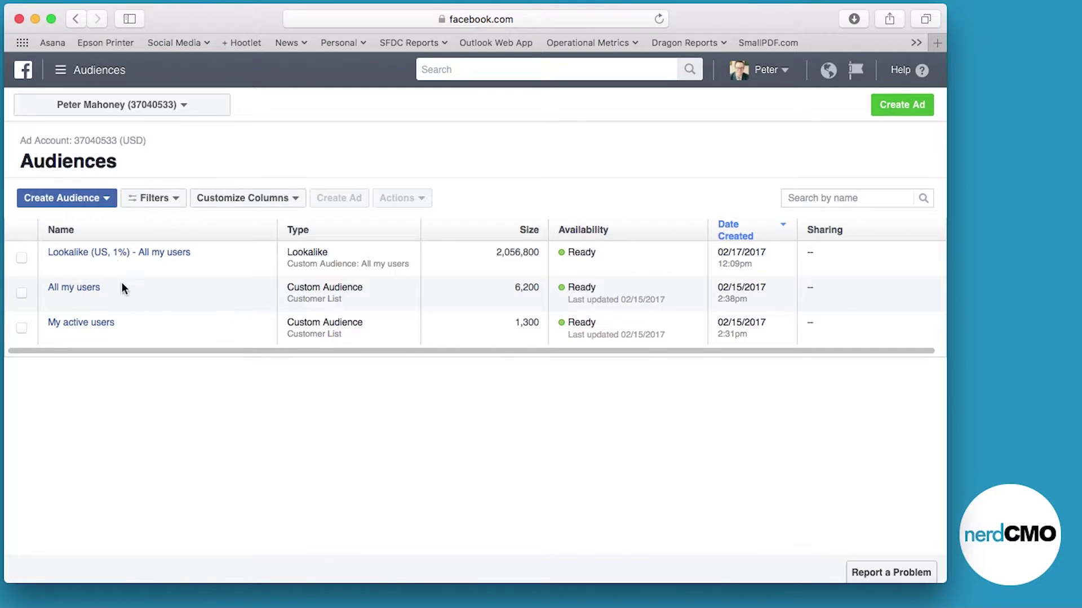
Start a custom audience based on a customer file, choosing to supply a file or pasted data
{"action": "left_click", "coordinate": [60, 202]}
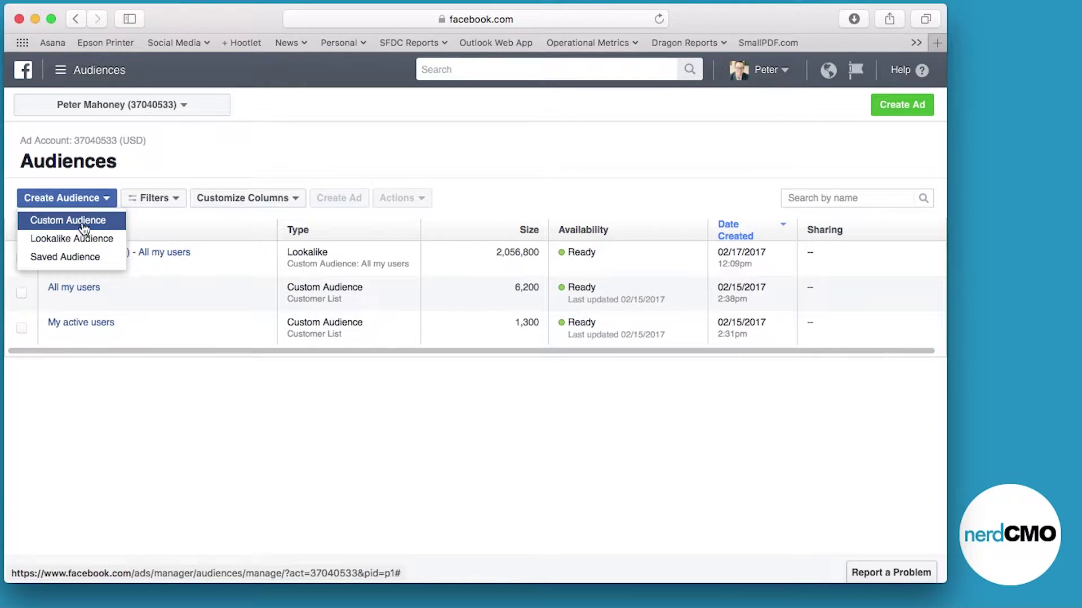
{"action": "left_click", "coordinate": [85, 223]}
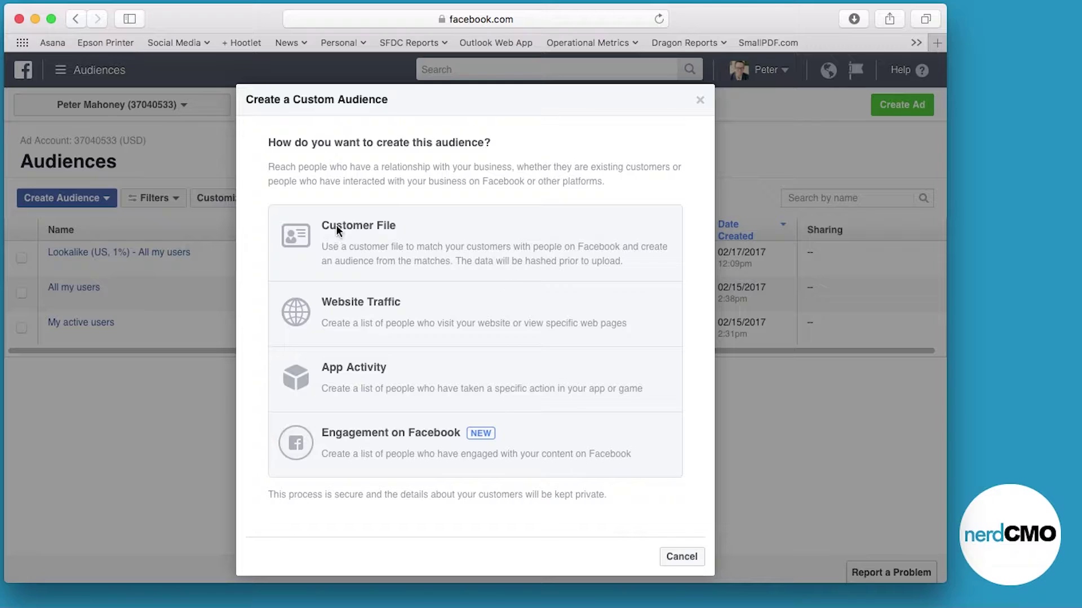
{"action": "left_click", "coordinate": [357, 225]}
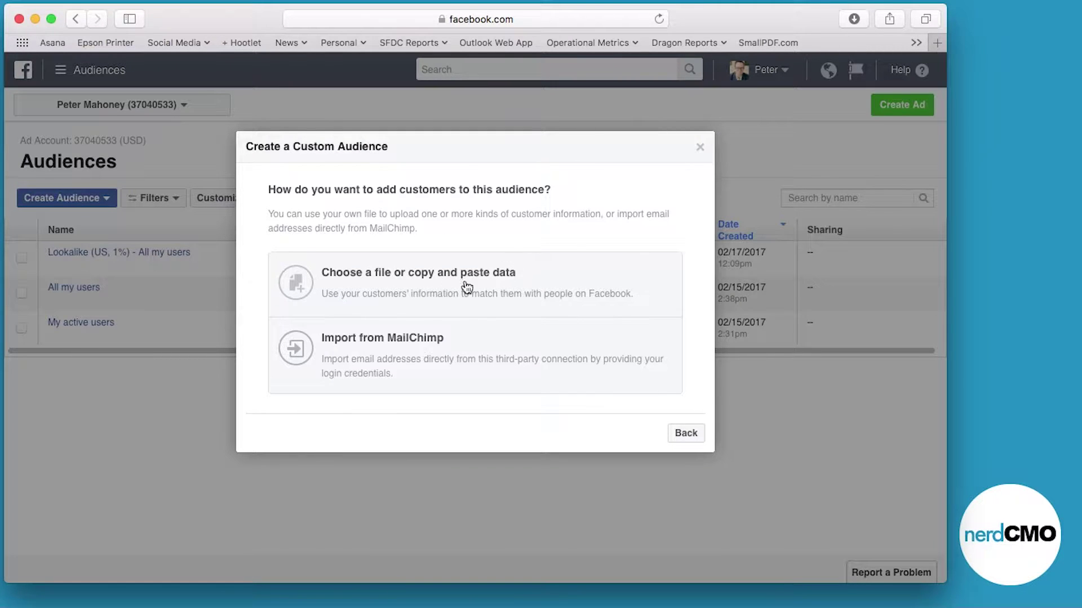
{"action": "left_click", "coordinate": [424, 286]}
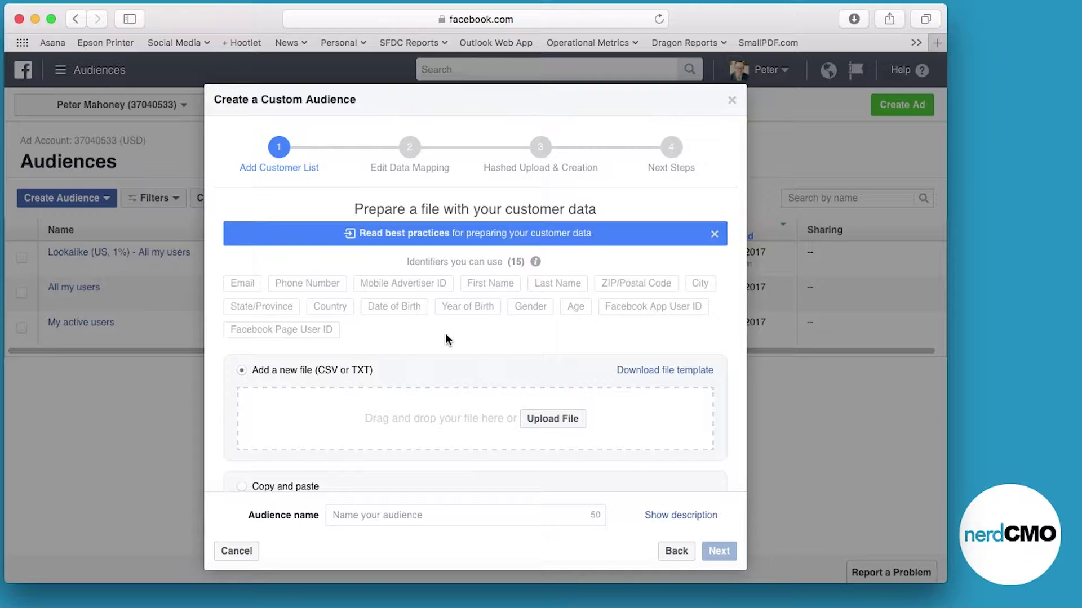
Examine the accepted customer identifiers and the header row of the my newest users spreadsheet, then close the spreadsheet
{"action": "mouse_move", "coordinate": [234, 289]}
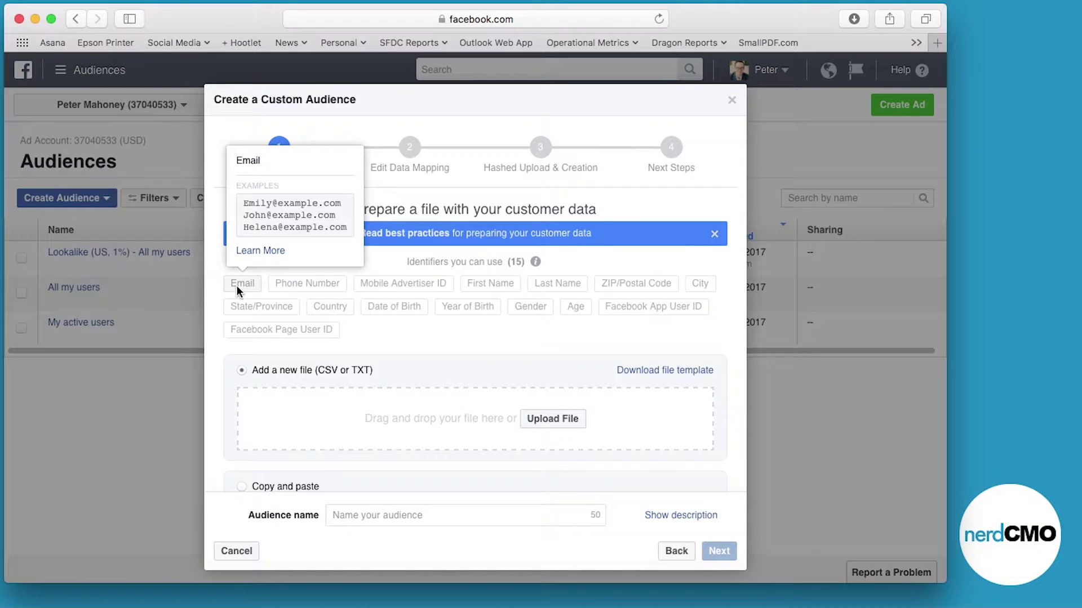
{"action": "mouse_move", "coordinate": [386, 285]}
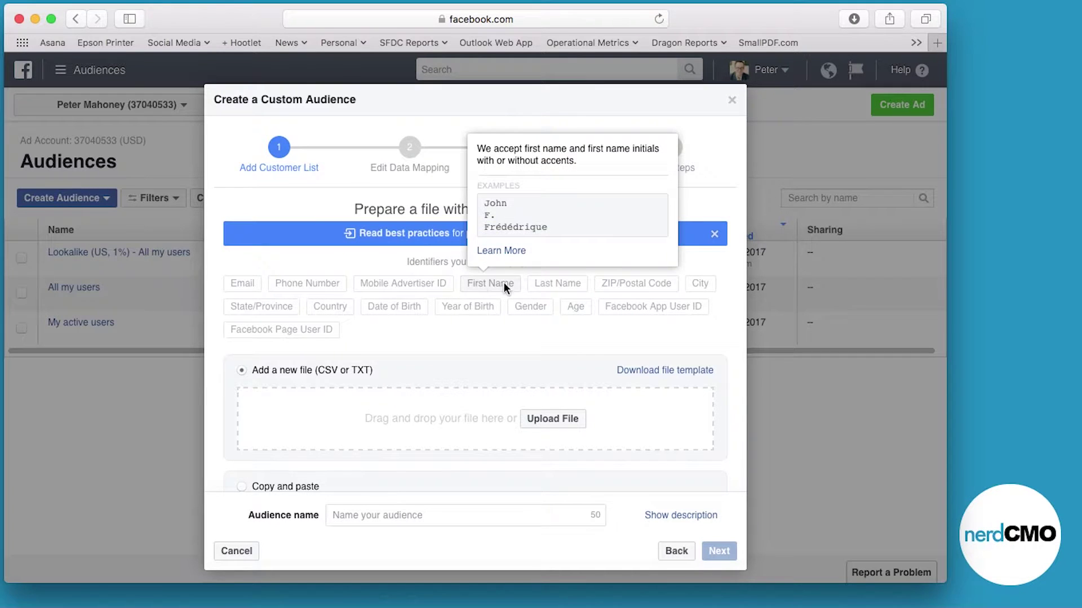
{"action": "mouse_move", "coordinate": [542, 286]}
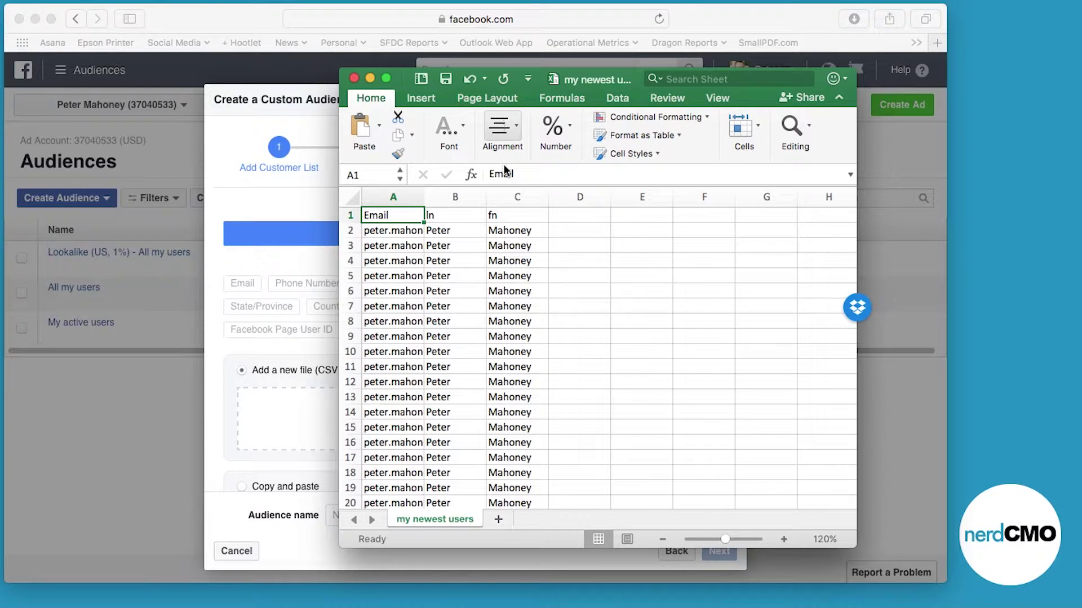
{"action": "scroll", "coordinate": [490, 281], "scroll_direction": "up", "scroll_amount": 2}
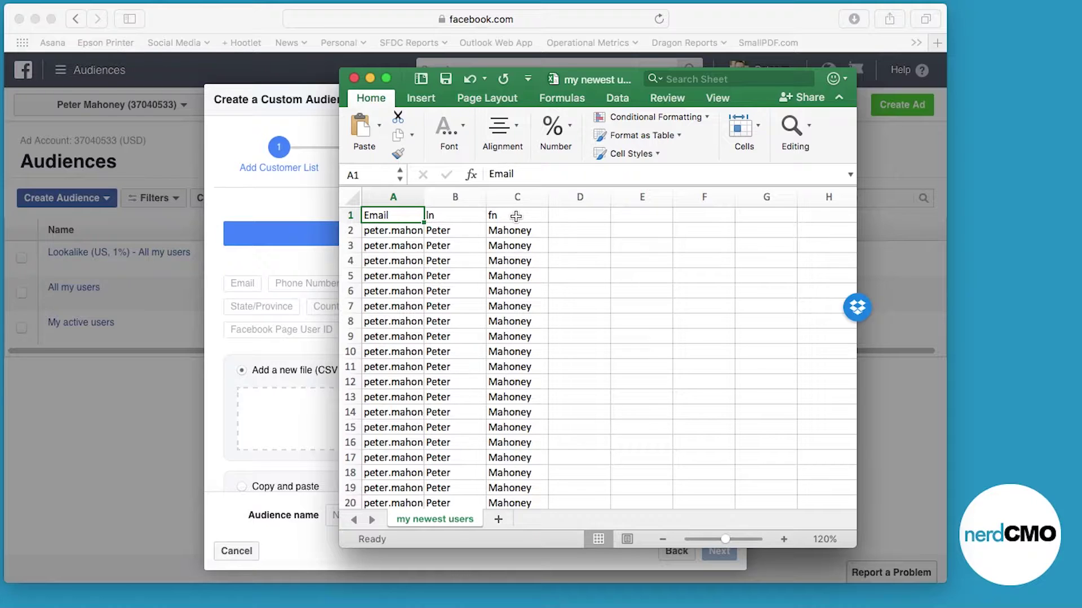
{"action": "left_click", "coordinate": [464, 216]}
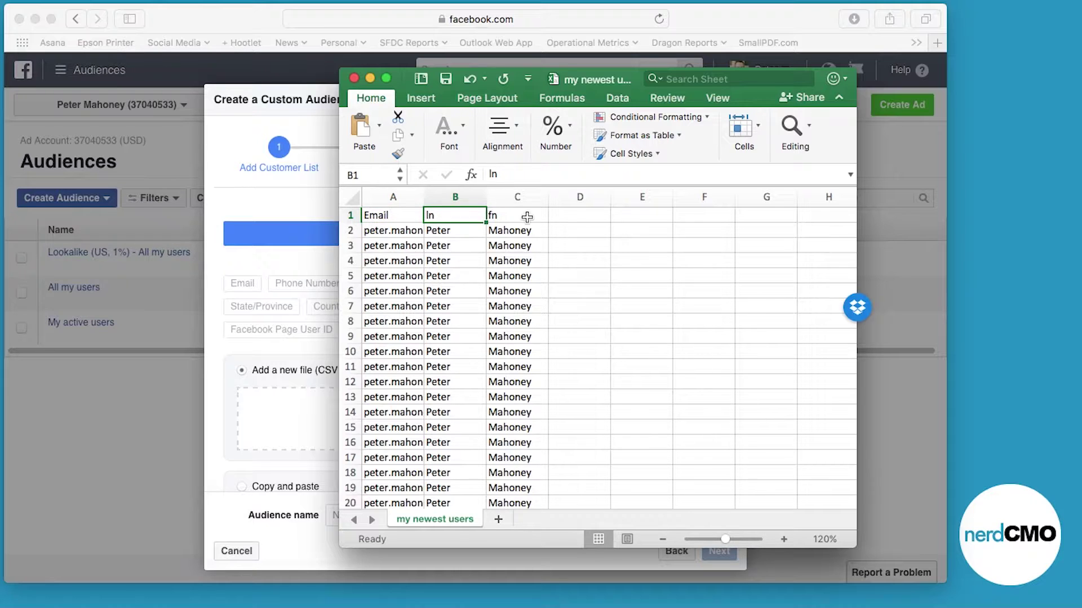
{"action": "left_click", "coordinate": [526, 217]}
{"action": "left_click", "coordinate": [392, 218]}
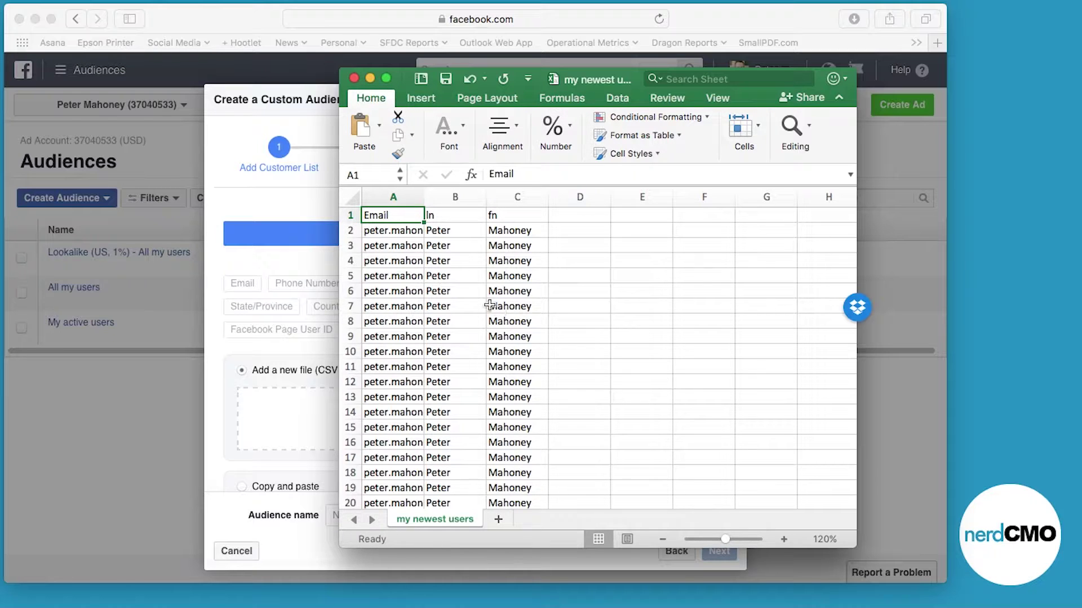
{"action": "left_click", "coordinate": [354, 79]}
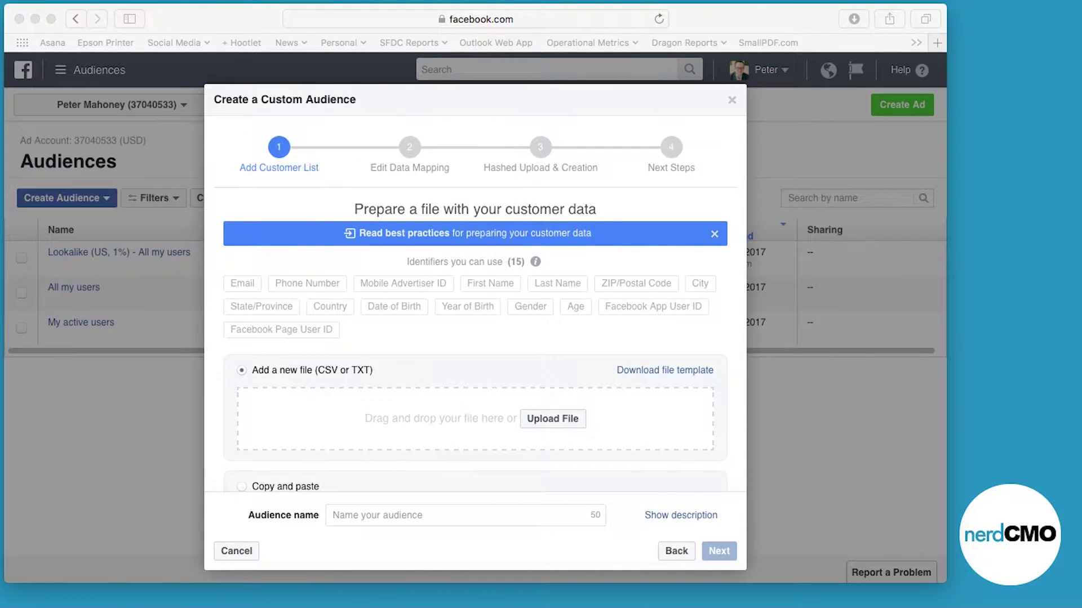
Add the my newest users file from the facebook demo folder as the customer list and proceed to data mapping
{"action": "left_click_drag", "start_coordinate": [1079, 68], "coordinate": [876, 129]}
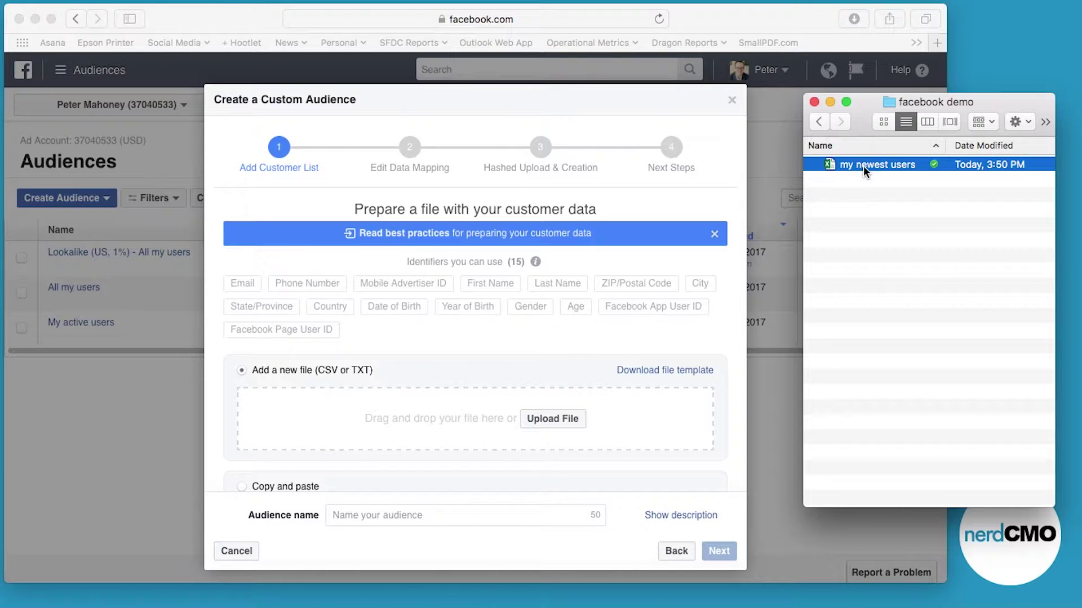
{"action": "left_click_drag", "start_coordinate": [863, 166], "coordinate": [479, 430]}
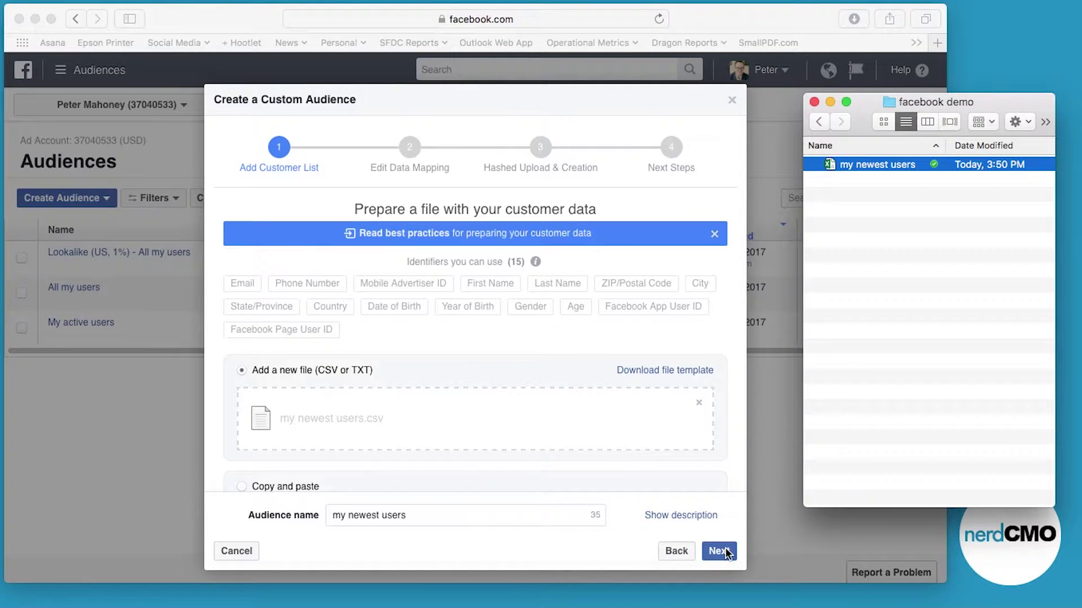
{"action": "left_click", "coordinate": [377, 515]}
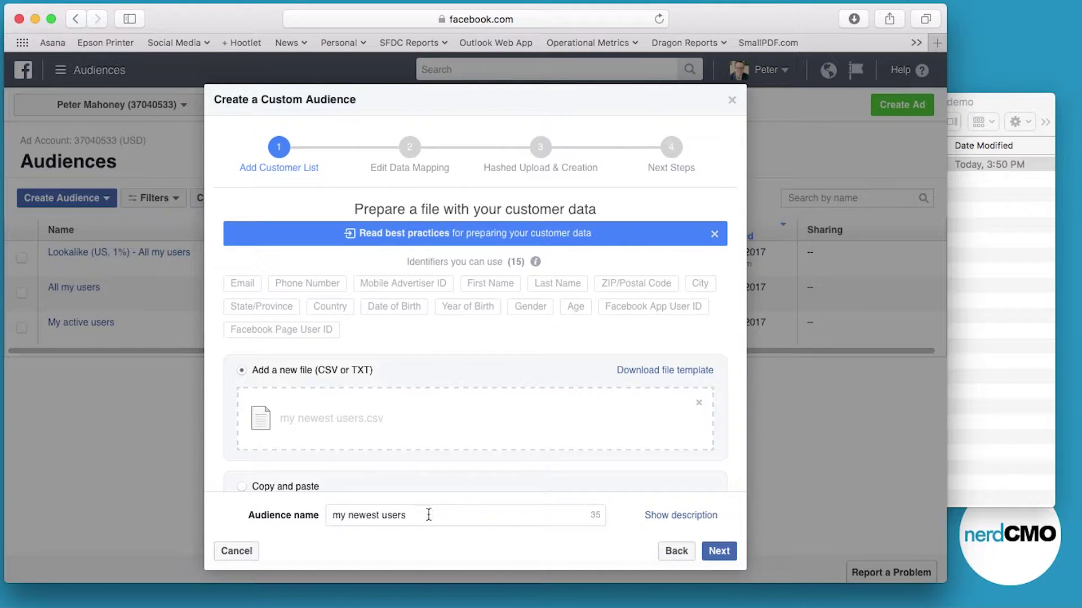
{"action": "left_click", "coordinate": [718, 551]}
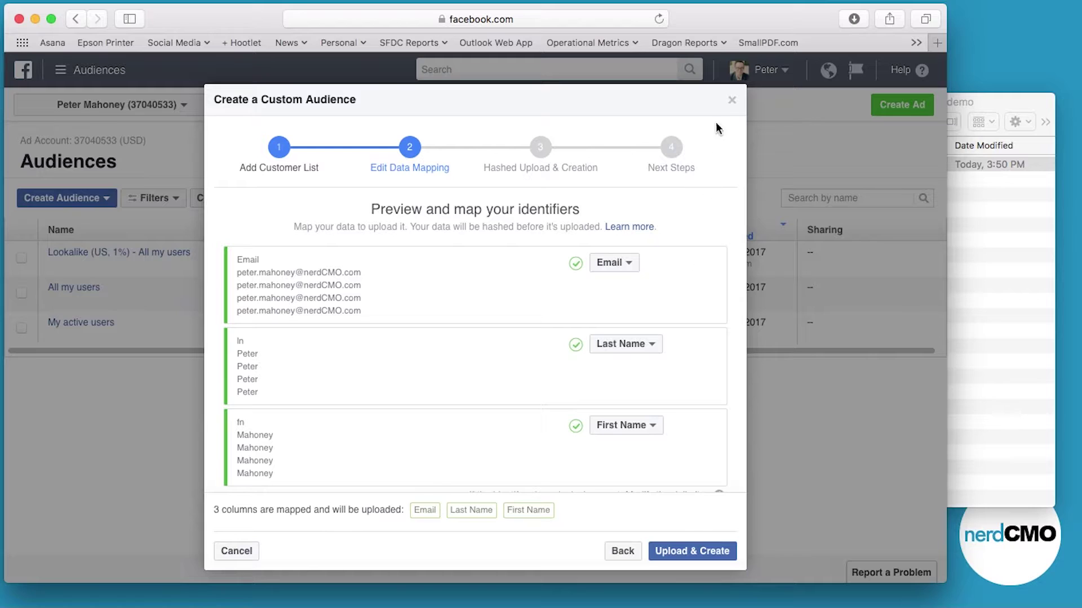
Abandon the custom audience without uploading the list and close the facebook demo folder window
{"action": "left_click", "coordinate": [731, 104]}
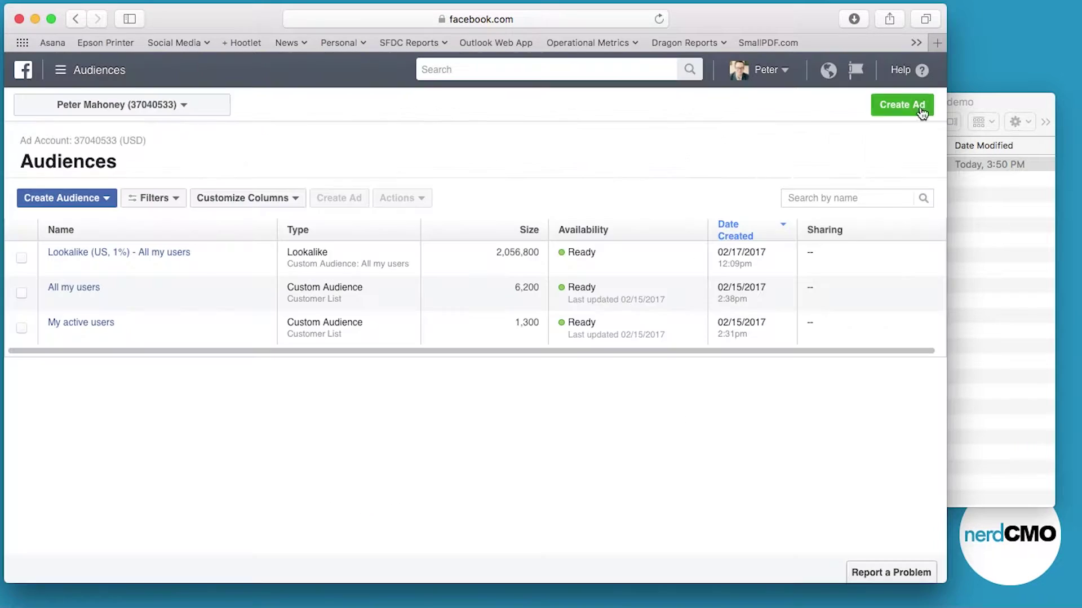
{"action": "left_click", "coordinate": [1008, 104]}
{"action": "left_click", "coordinate": [814, 102]}
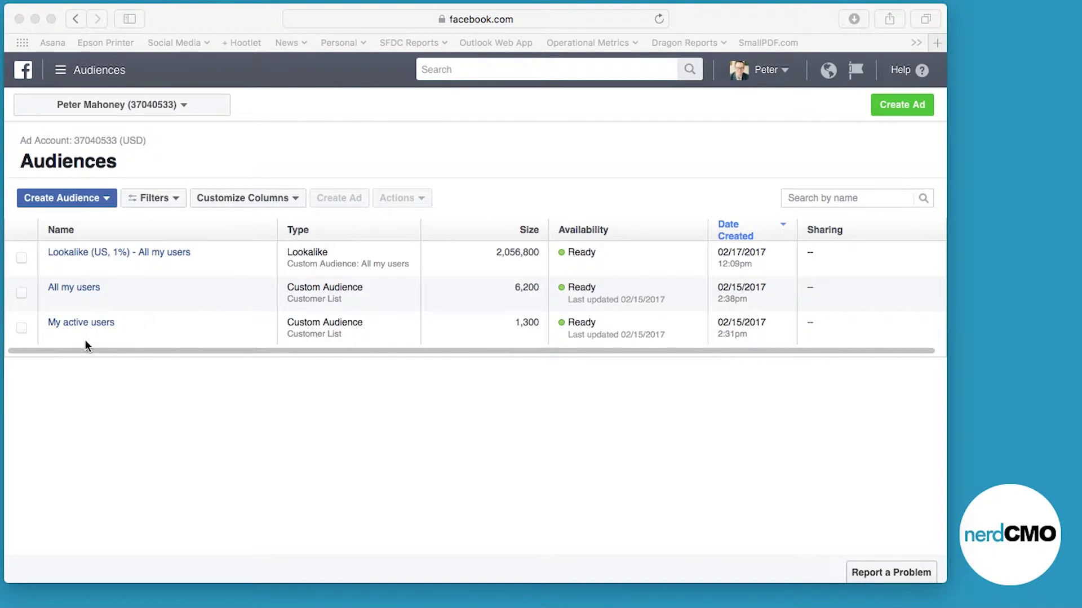
Set up a lookalike audience with My active users as the source and United States (US) as the country
{"action": "left_click", "coordinate": [23, 331]}
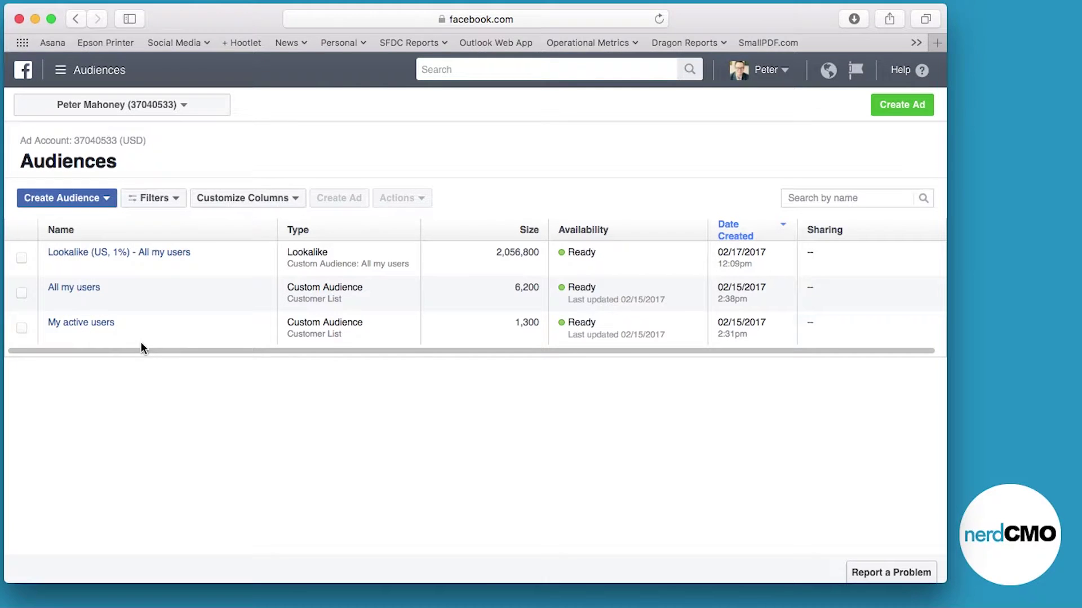
{"action": "left_click", "coordinate": [23, 331]}
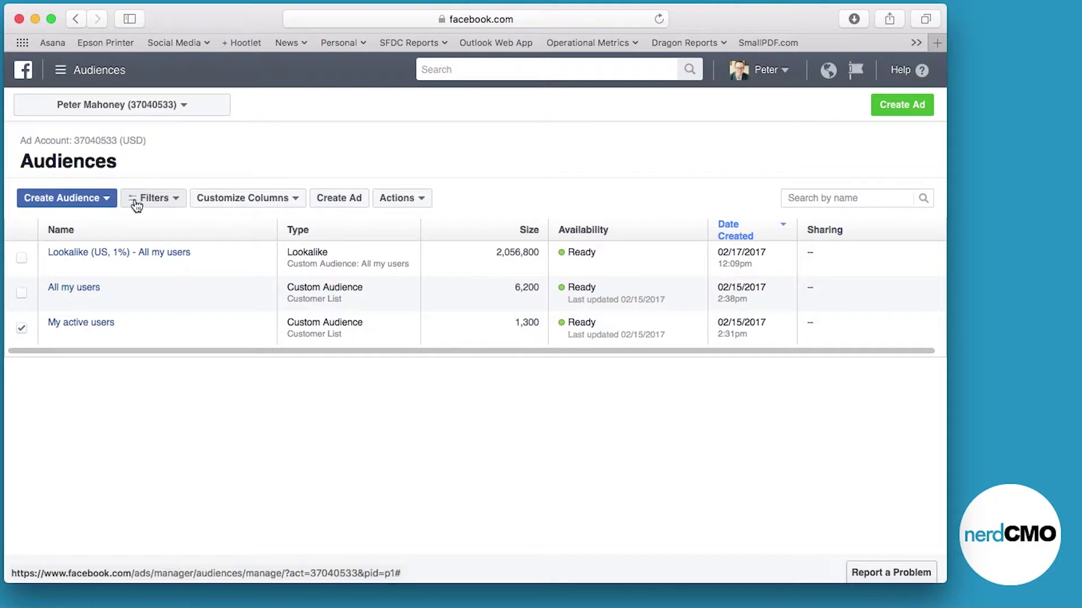
{"action": "left_click", "coordinate": [398, 198]}
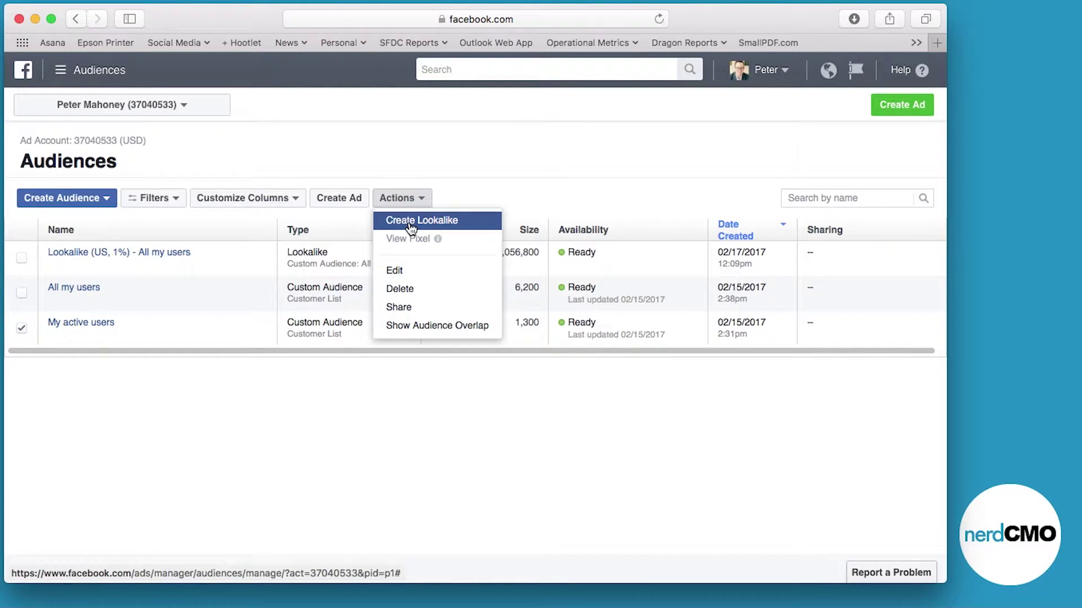
{"action": "left_click", "coordinate": [410, 226]}
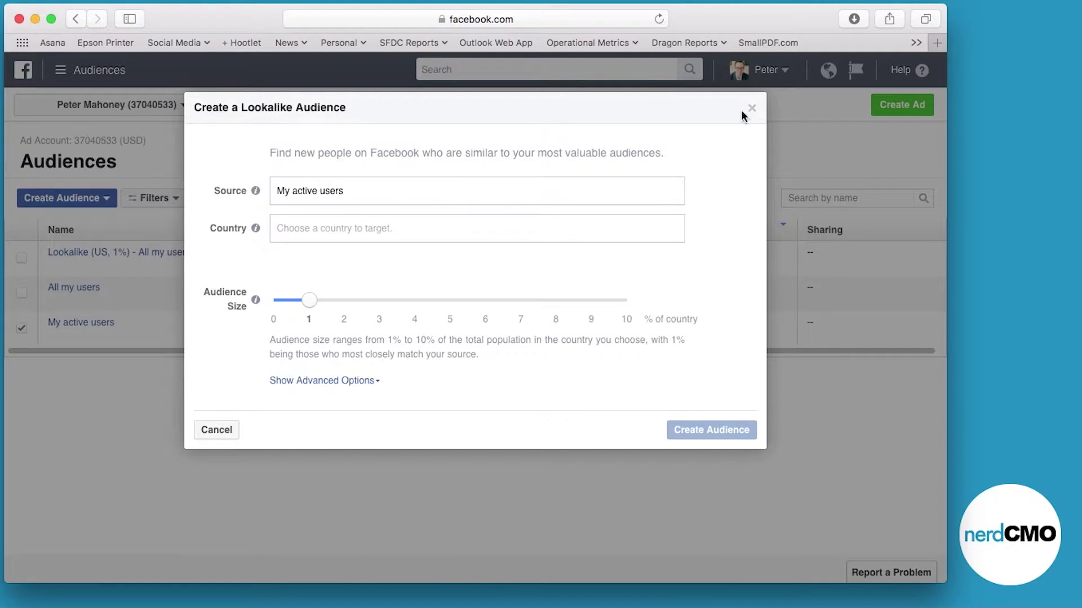
{"action": "left_click", "coordinate": [367, 230]}
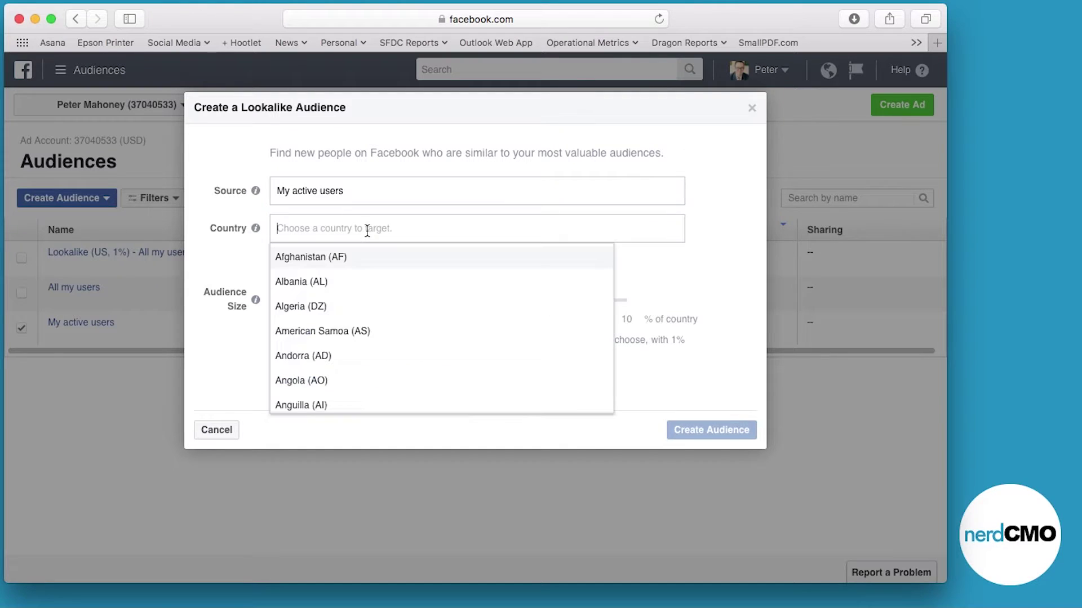
{"action": "type", "text": "un"}
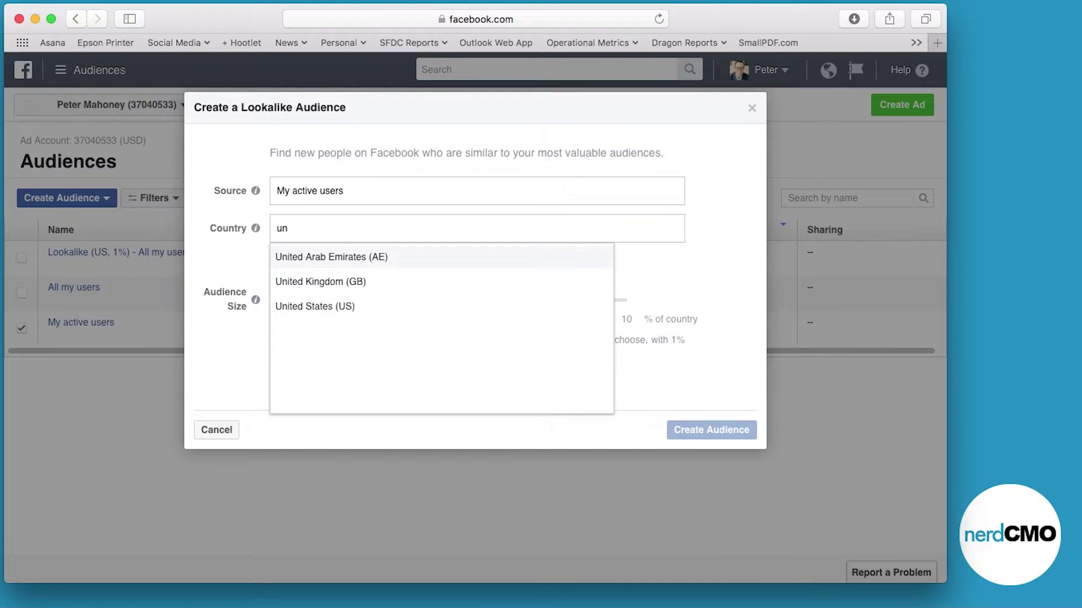
{"action": "left_click", "coordinate": [336, 306]}
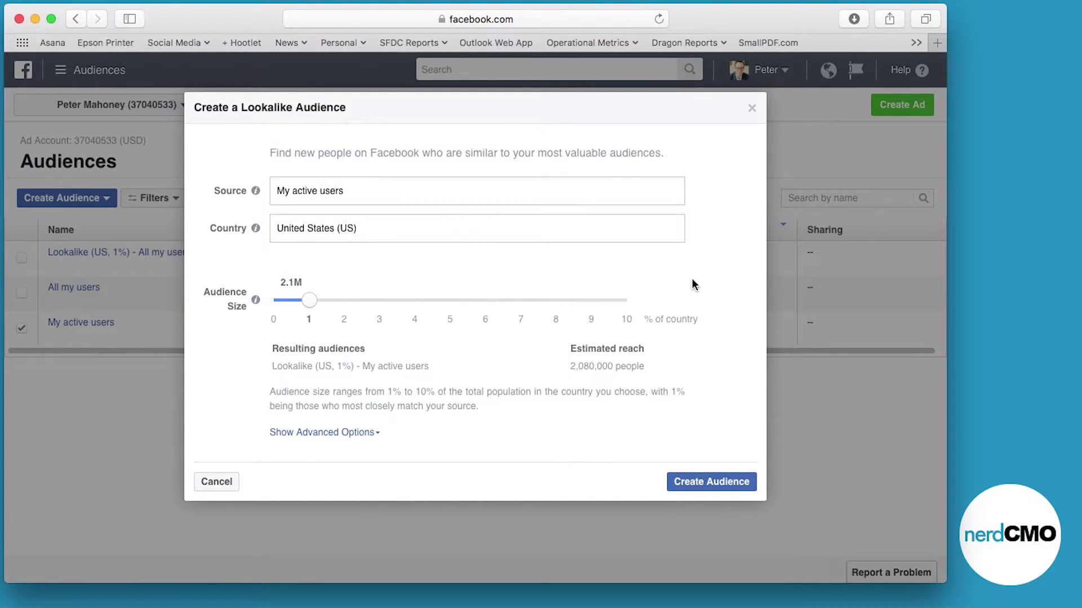
Discard the lookalike audience setup and deselect My active users in the audience list
{"action": "left_click", "coordinate": [753, 109]}
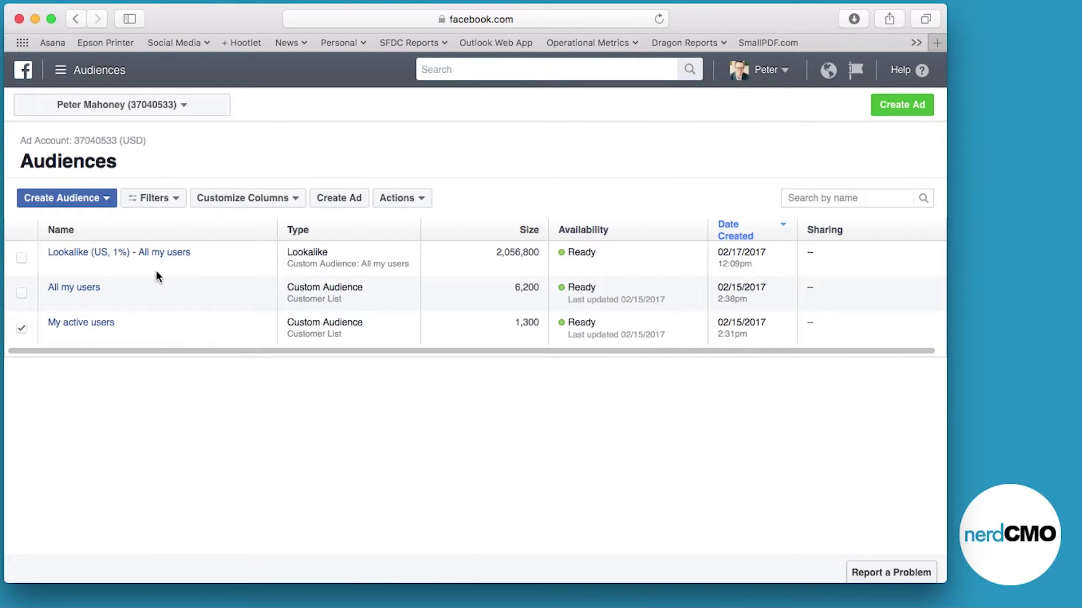
{"action": "mouse_move", "coordinate": [169, 262]}
{"action": "left_click", "coordinate": [22, 329]}
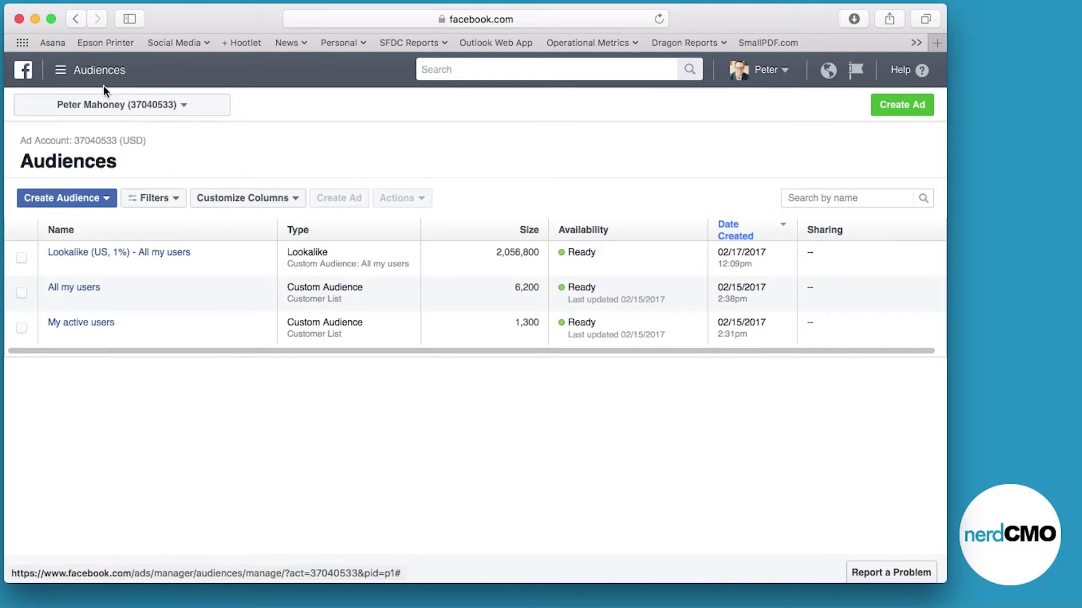
Open Audience Insights from the full list of ad tools
{"action": "left_click", "coordinate": [61, 70]}
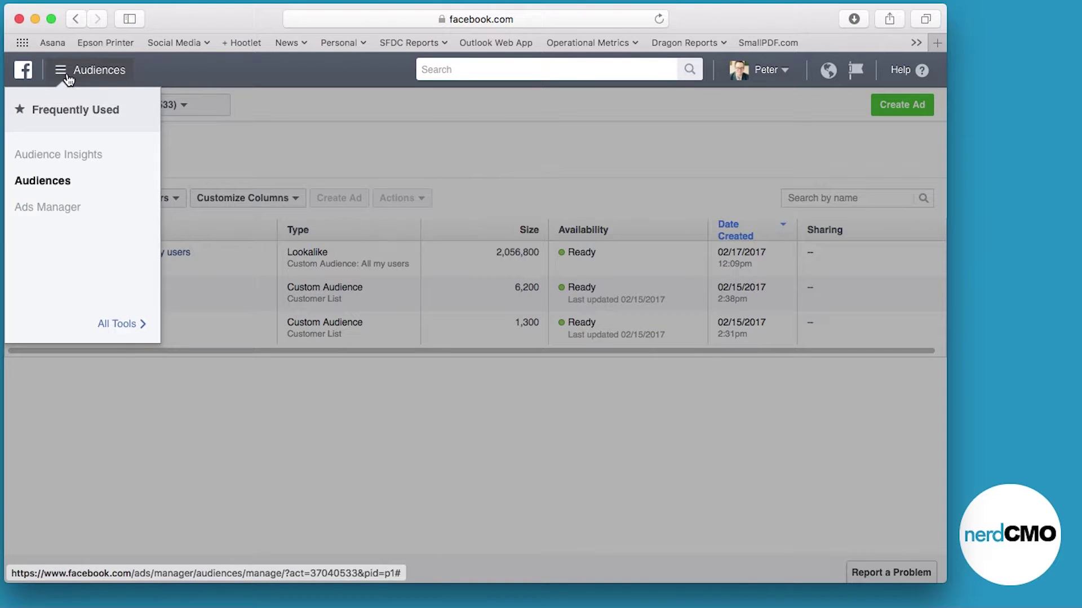
{"action": "left_click", "coordinate": [111, 327]}
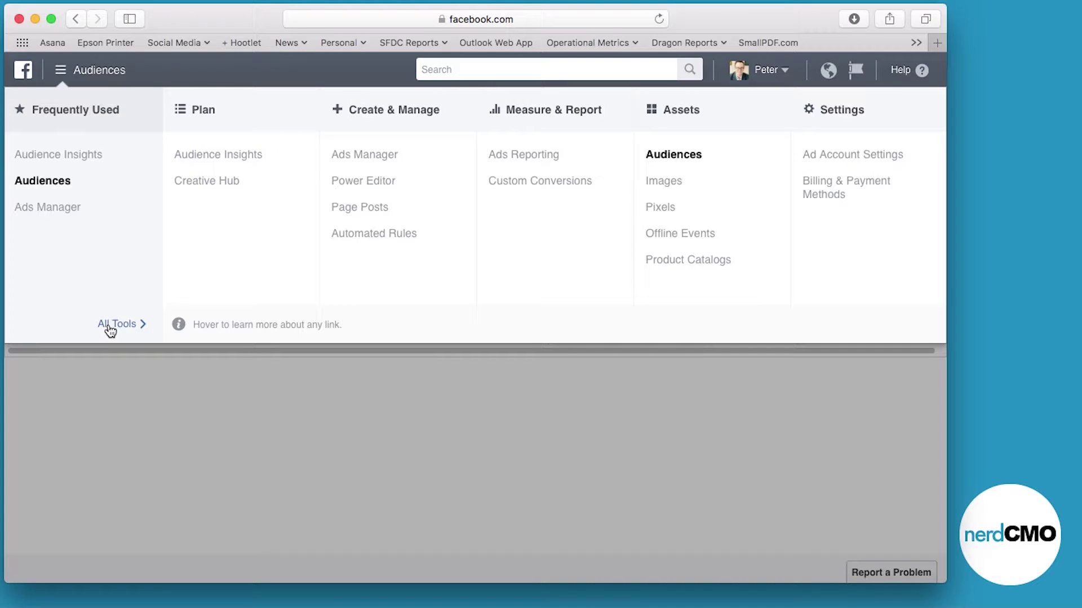
{"action": "left_click", "coordinate": [231, 162]}
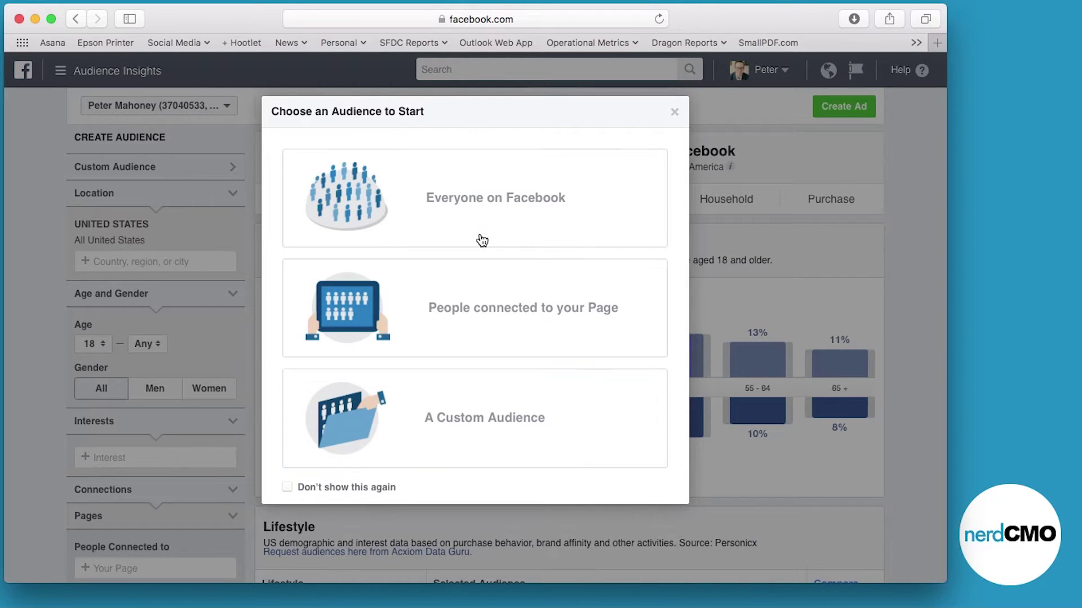
Start the insights from a custom audience and add All my users as the audience to analyze
{"action": "left_click", "coordinate": [451, 415]}
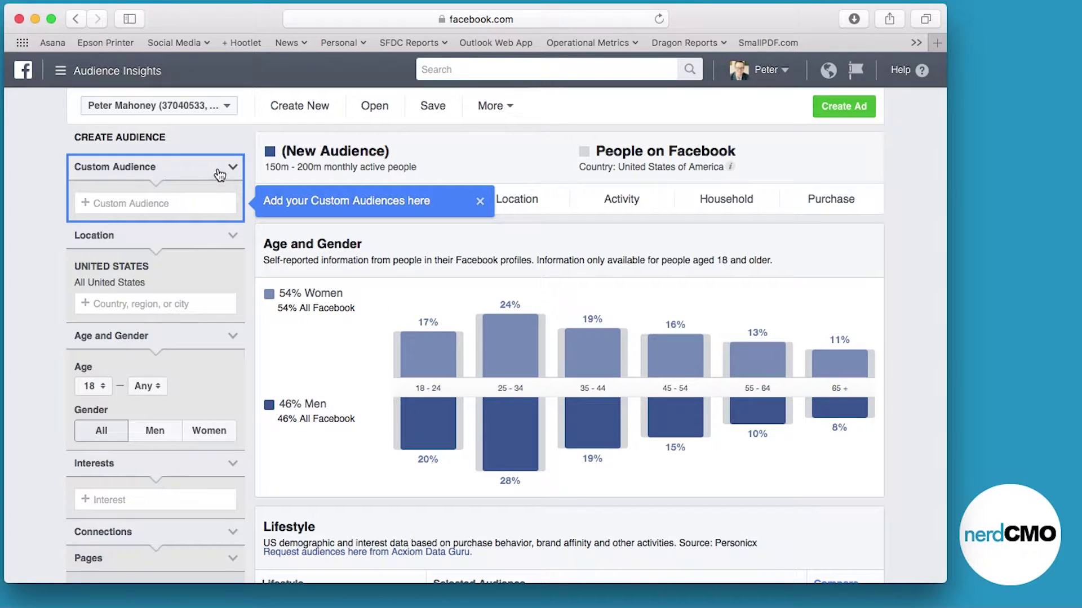
{"action": "left_click", "coordinate": [192, 208]}
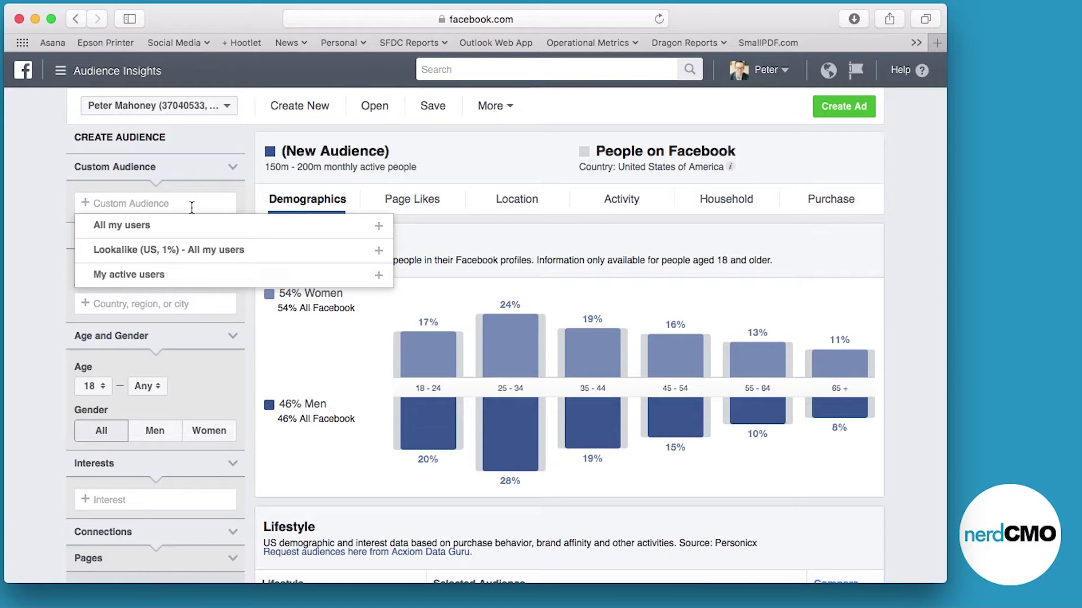
{"action": "left_click", "coordinate": [194, 224]}
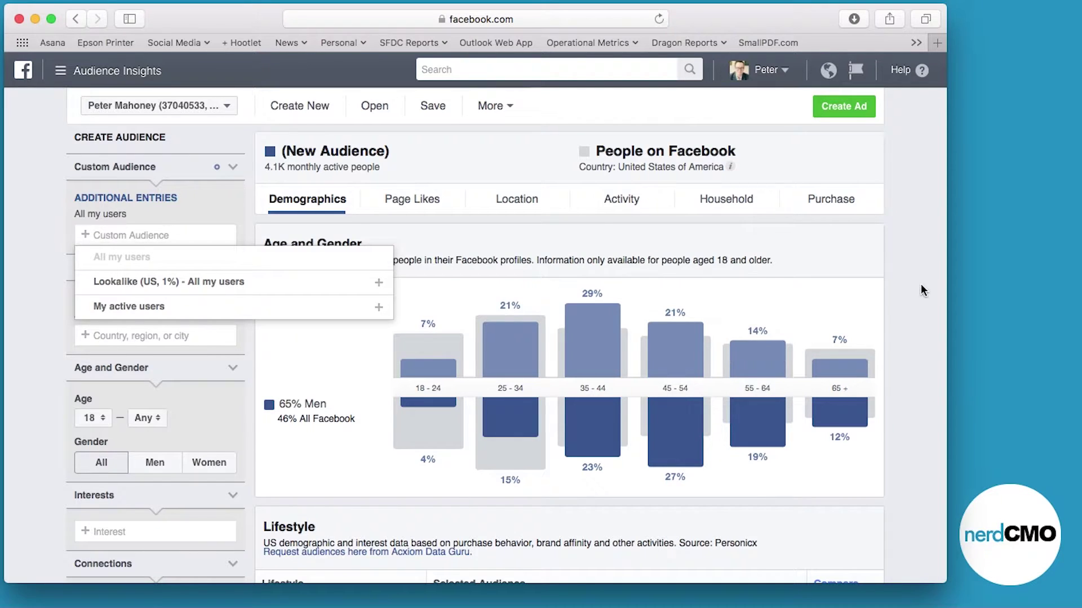
Close the open custom audience suggestions and examine the Age and Gender chart for individual age groups of women and men
{"action": "left_click", "coordinate": [924, 261]}
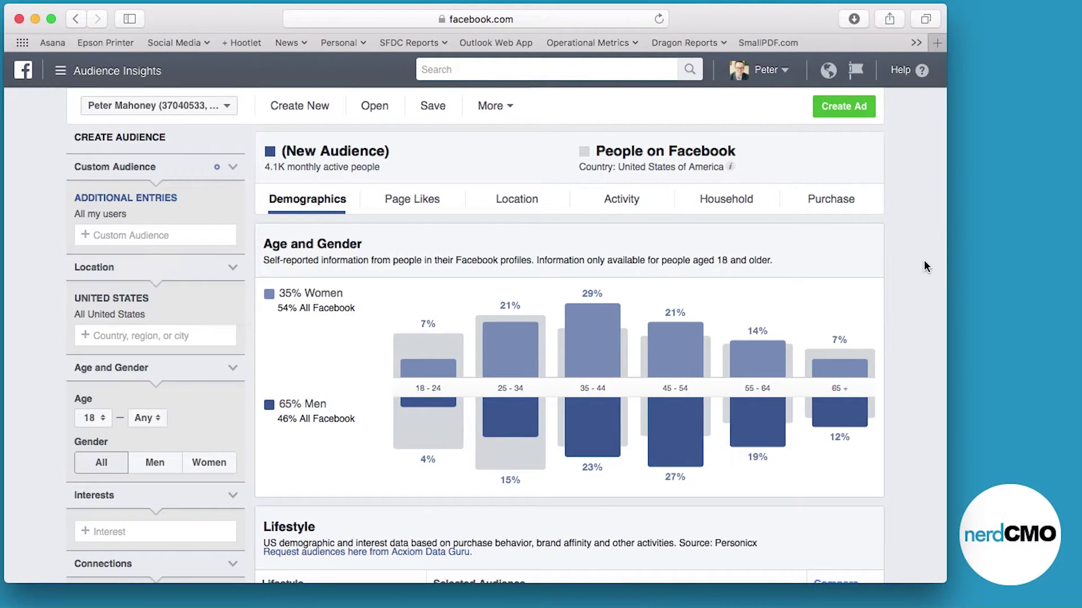
{"action": "scroll", "coordinate": [925, 266], "scroll_direction": "down", "scroll_amount": 1}
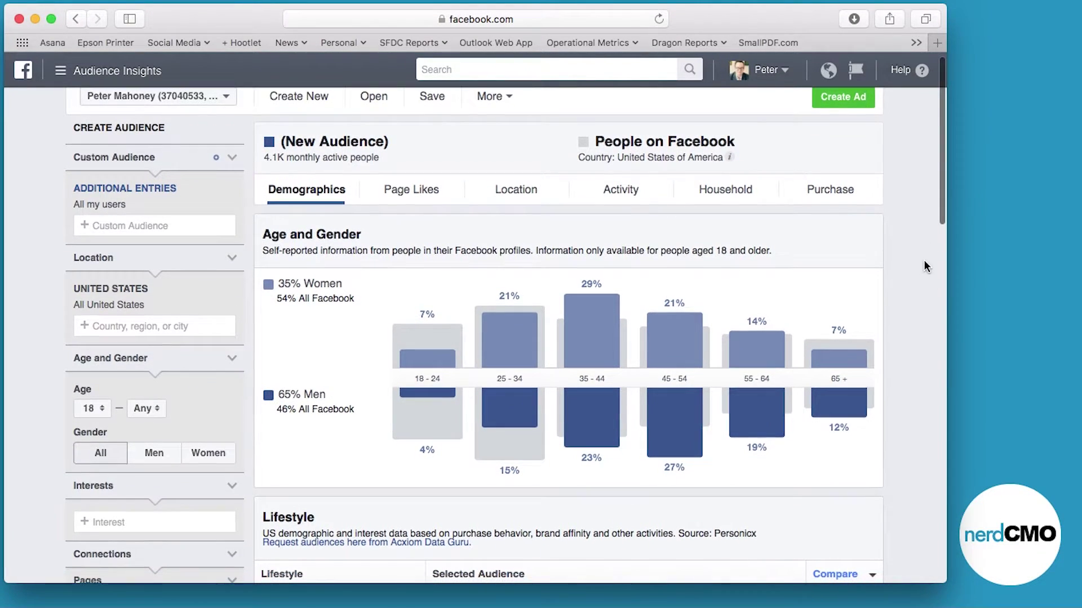
{"action": "scroll", "coordinate": [924, 266], "scroll_direction": "down", "scroll_amount": 4}
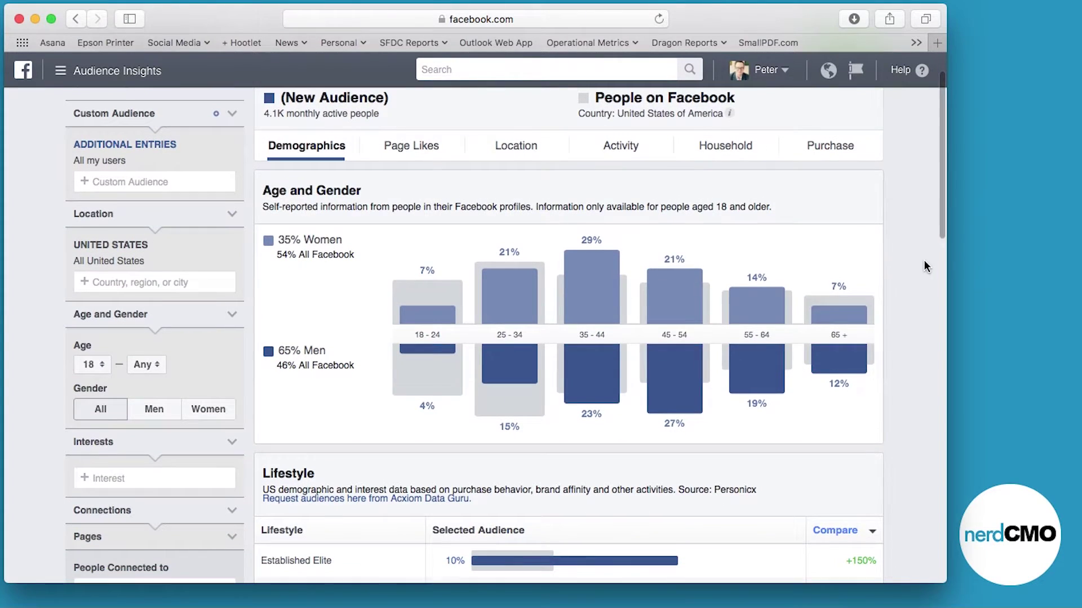
{"action": "mouse_move", "coordinate": [696, 345]}
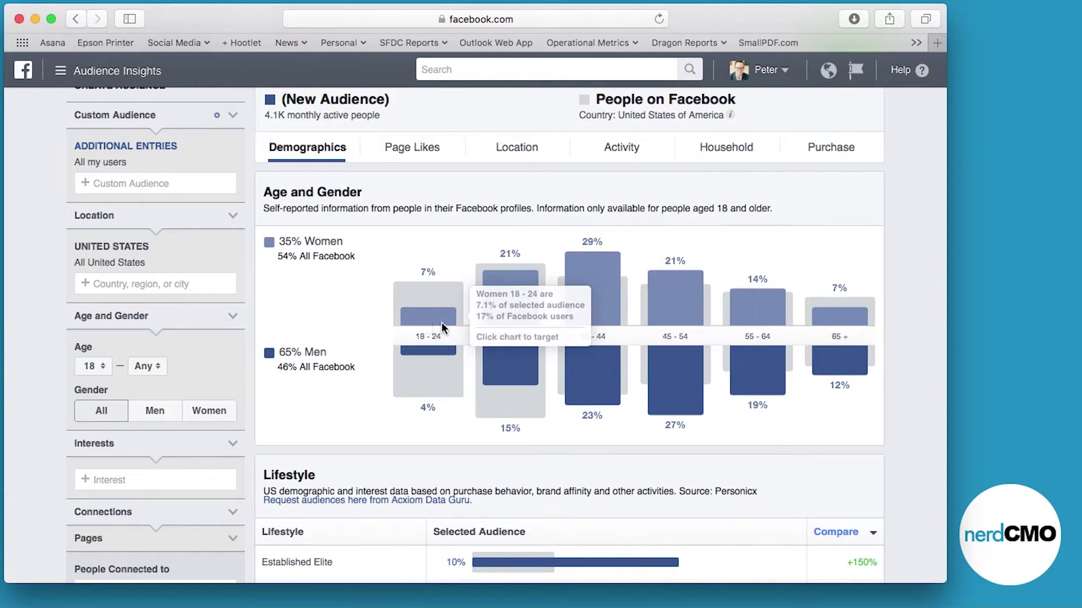
{"action": "mouse_move", "coordinate": [513, 337]}
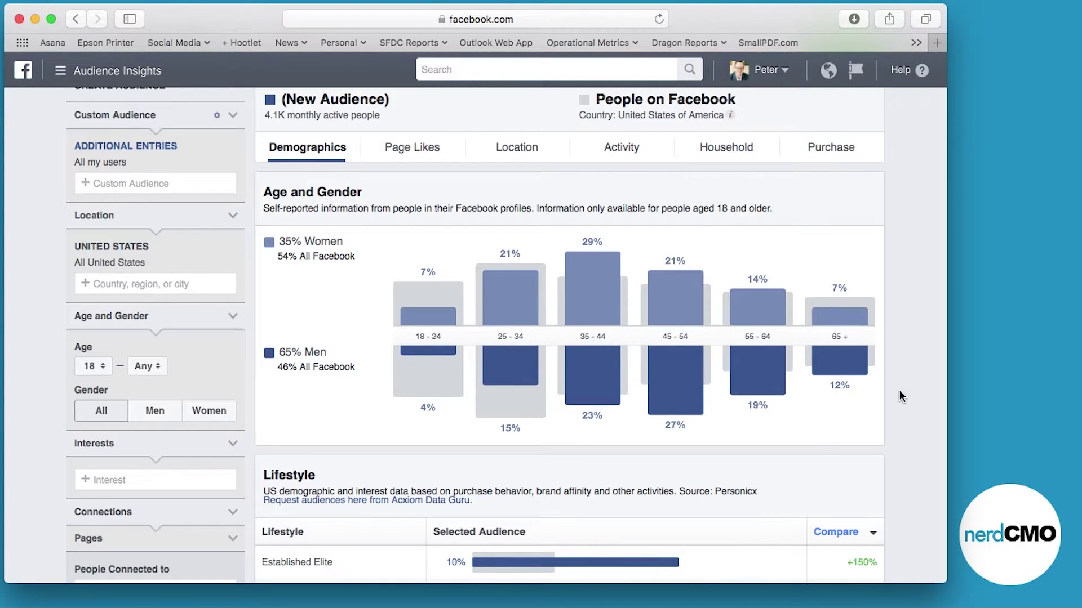
{"action": "mouse_move", "coordinate": [600, 270]}
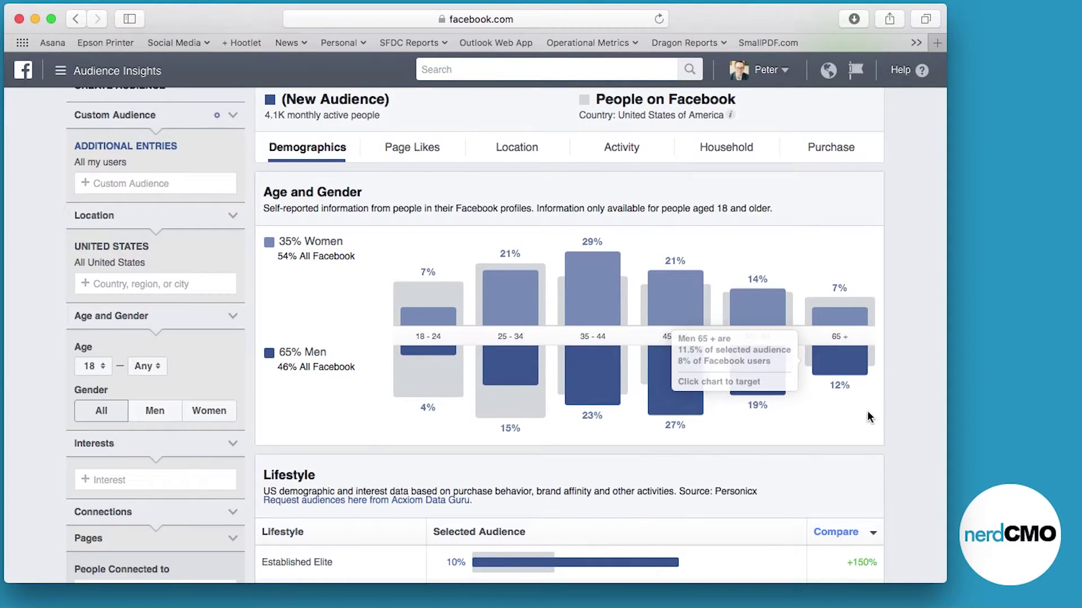
Examine the Lifestyle breakdown, reading the description and audience comparison of the Established Elite segment
{"action": "scroll", "coordinate": [892, 400], "scroll_direction": "down", "scroll_amount": 3}
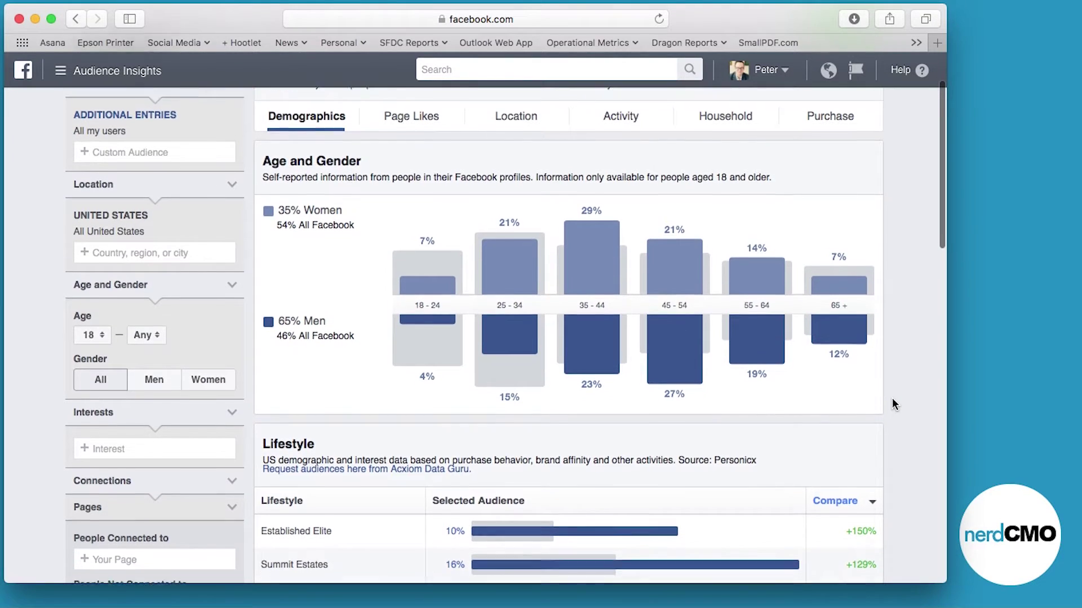
{"action": "scroll", "coordinate": [892, 405], "scroll_direction": "down", "scroll_amount": 5}
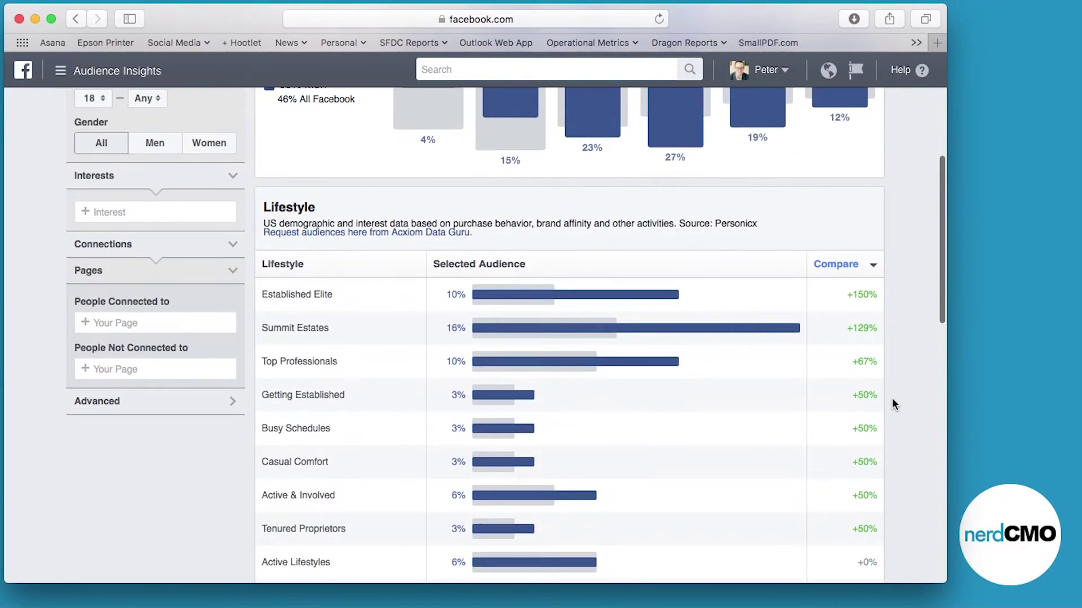
{"action": "scroll", "coordinate": [891, 398], "scroll_direction": "down", "scroll_amount": 1}
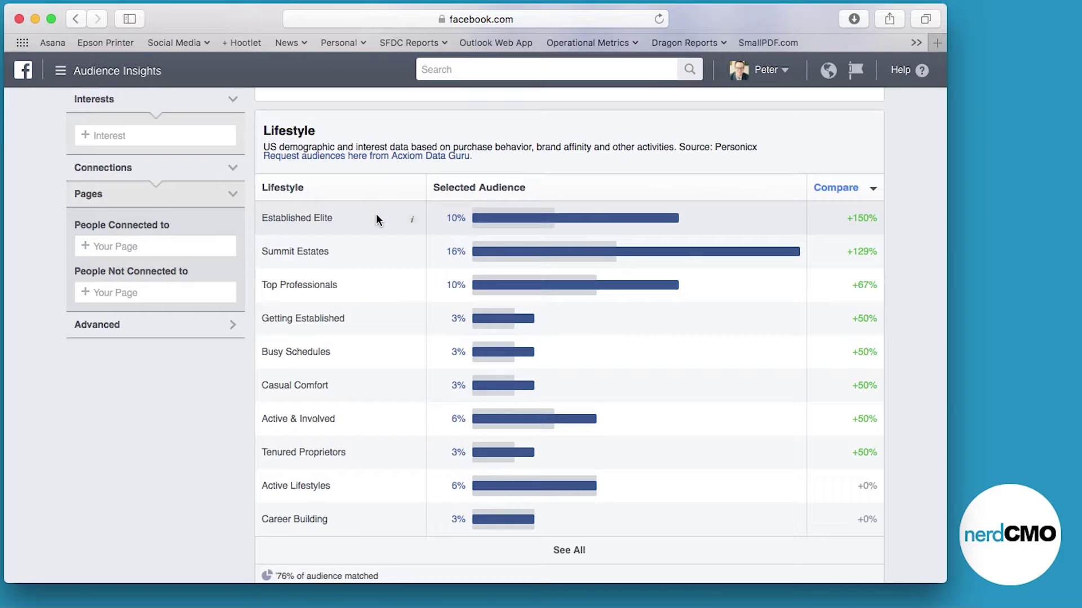
{"action": "mouse_move", "coordinate": [419, 223]}
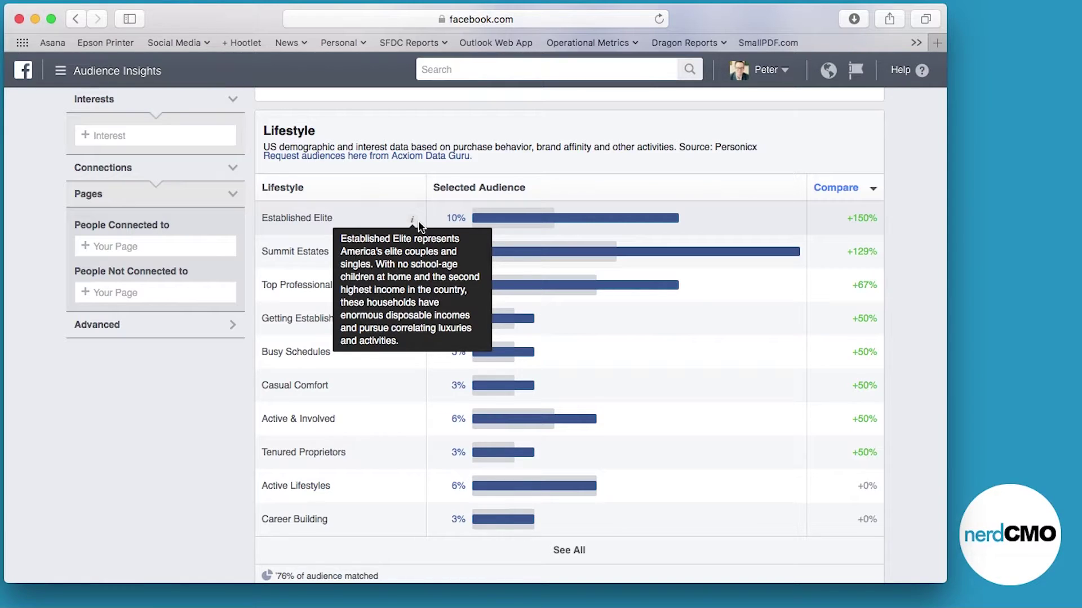
{"action": "mouse_move", "coordinate": [588, 214]}
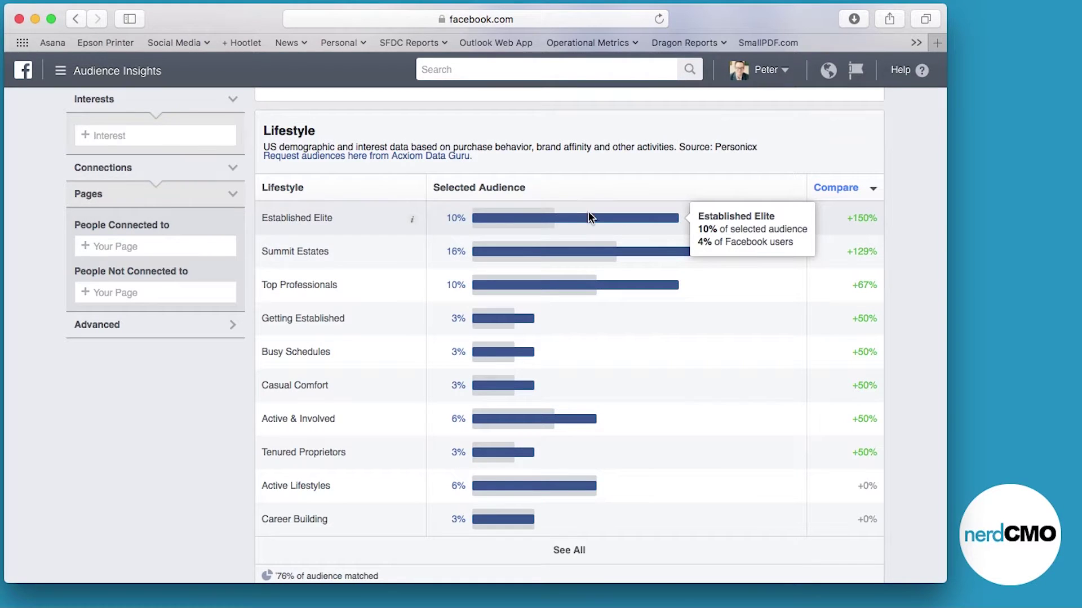
{"action": "mouse_move", "coordinate": [591, 292]}
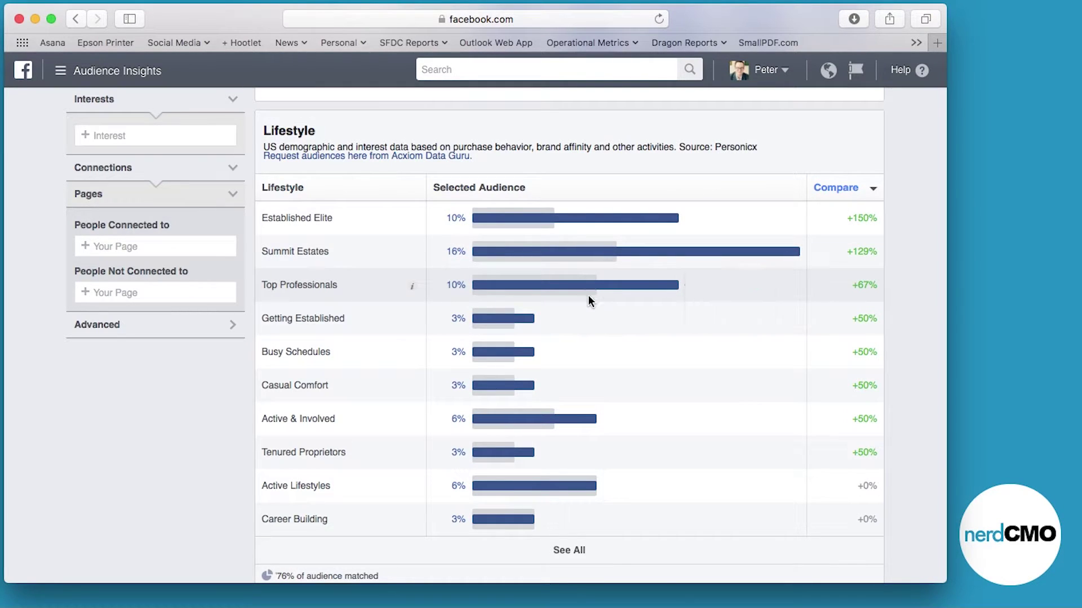
Examine the Relationship Status and Education Level charts, checking how Grad School compares with Facebook users overall
{"action": "scroll", "coordinate": [593, 327], "scroll_direction": "down", "scroll_amount": 5}
{"action": "scroll", "coordinate": [593, 330], "scroll_direction": "down", "scroll_amount": 7}
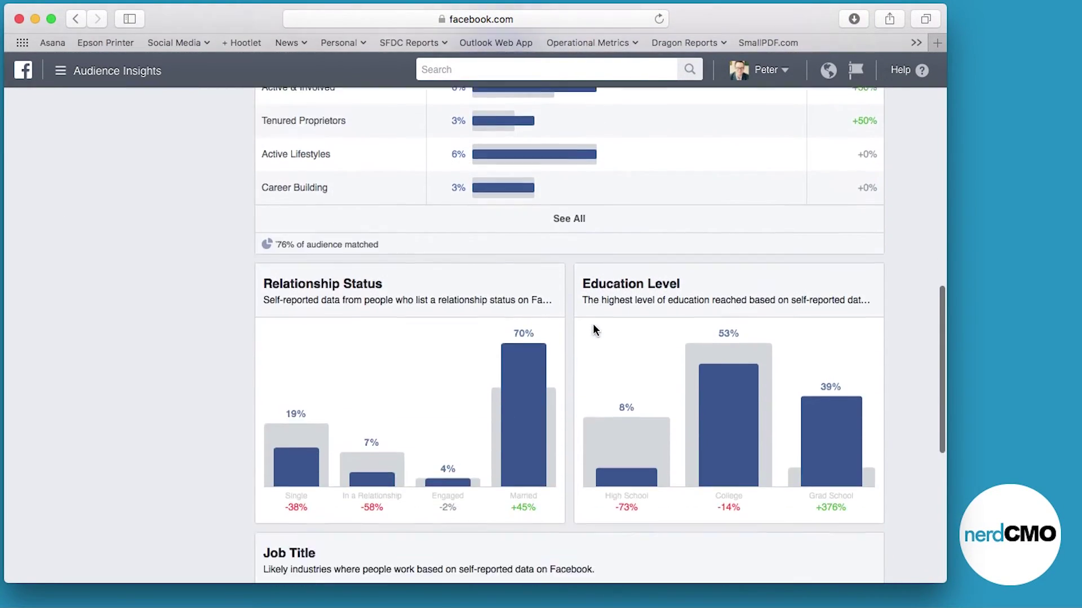
{"action": "mouse_move", "coordinate": [549, 340]}
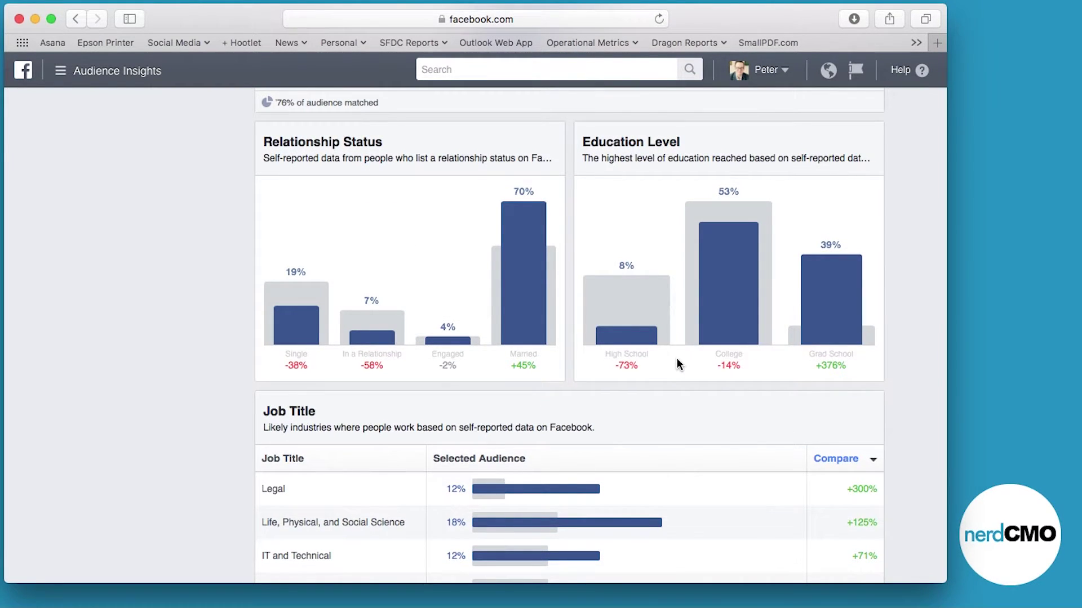
{"action": "scroll", "coordinate": [677, 360], "scroll_direction": "down", "scroll_amount": 1}
{"action": "mouse_move", "coordinate": [854, 281]}
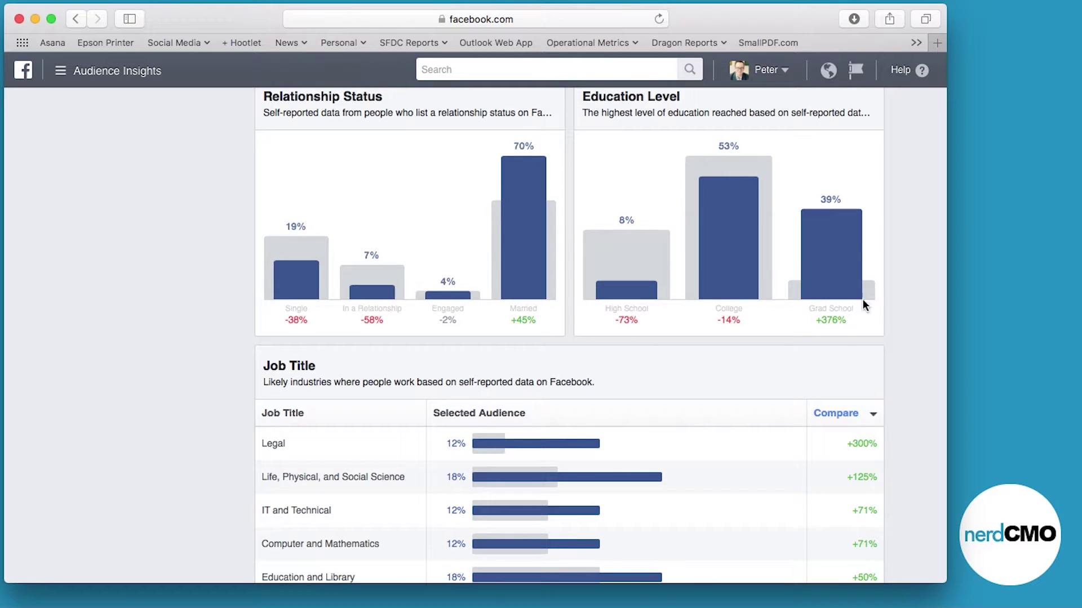
{"action": "mouse_move", "coordinate": [869, 297]}
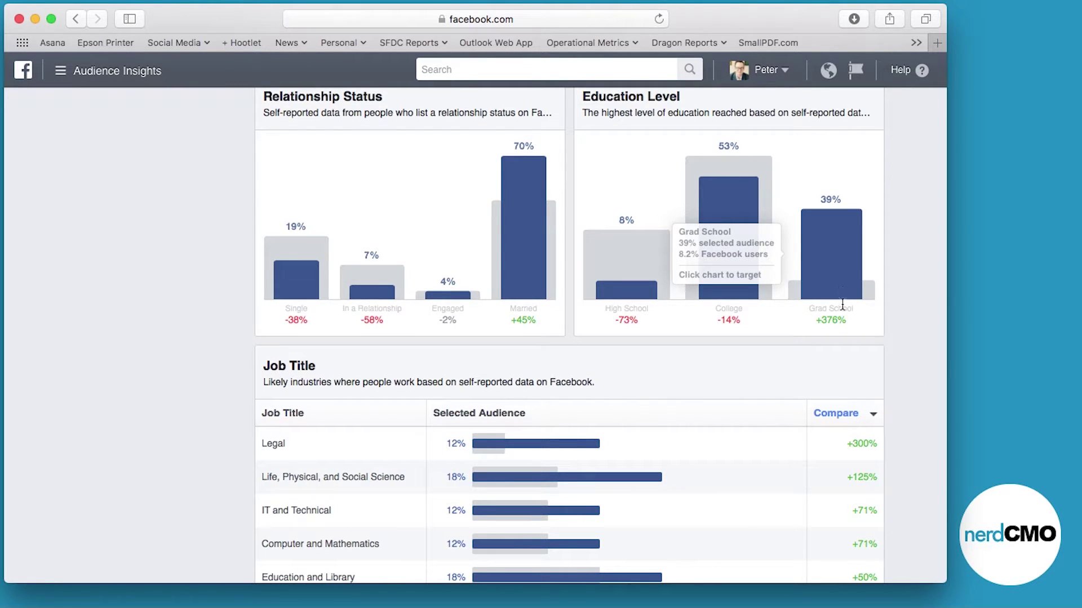
{"action": "scroll", "coordinate": [845, 313], "scroll_direction": "down", "scroll_amount": 1}
{"action": "mouse_move", "coordinate": [844, 314]}
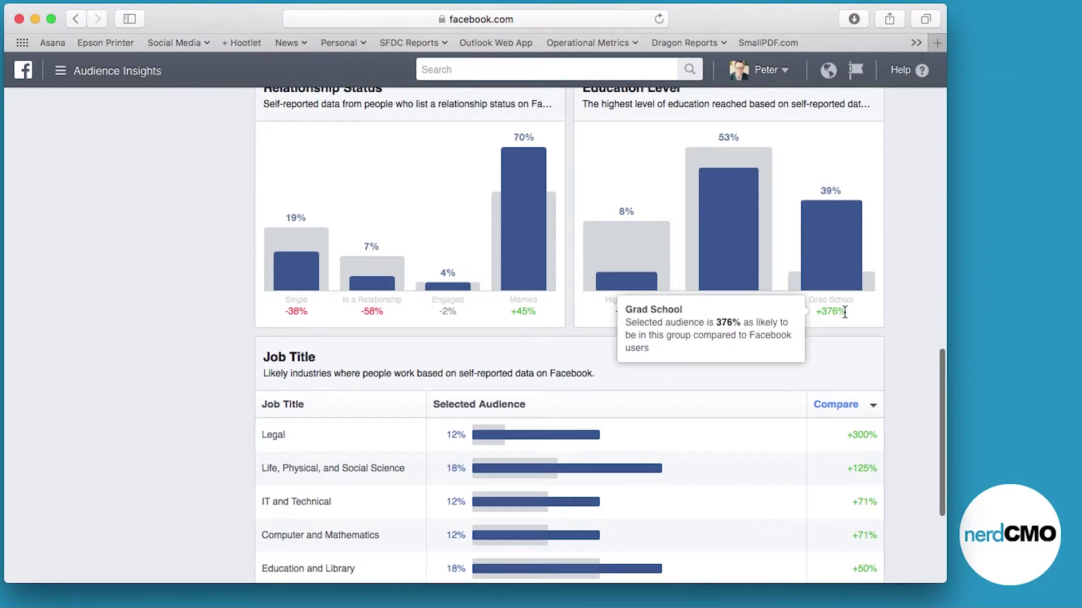
{"action": "scroll", "coordinate": [845, 313], "scroll_direction": "up", "scroll_amount": 1}
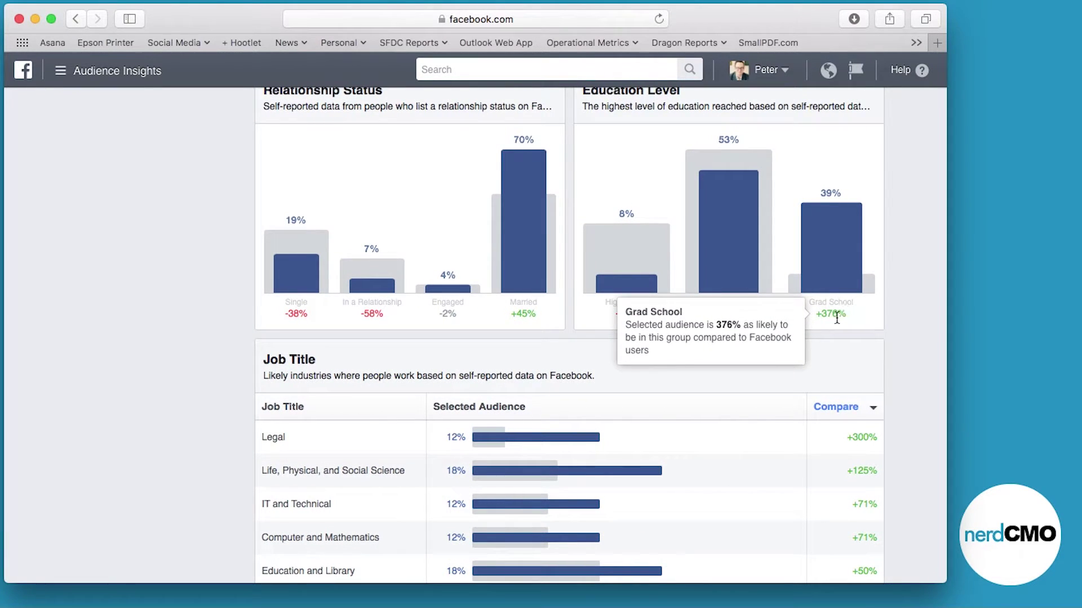
Review the Job Title breakdown and compare the Legal category's share of the audience with Facebook users overall
{"action": "scroll", "coordinate": [729, 417], "scroll_direction": "down", "scroll_amount": 4}
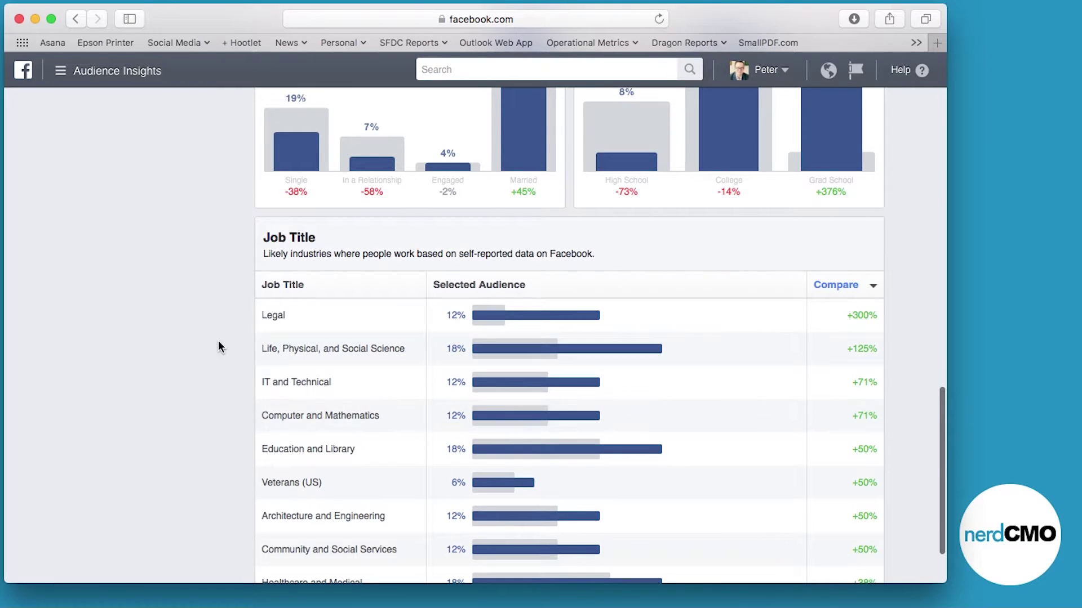
{"action": "scroll", "coordinate": [218, 346], "scroll_direction": "down", "scroll_amount": 3}
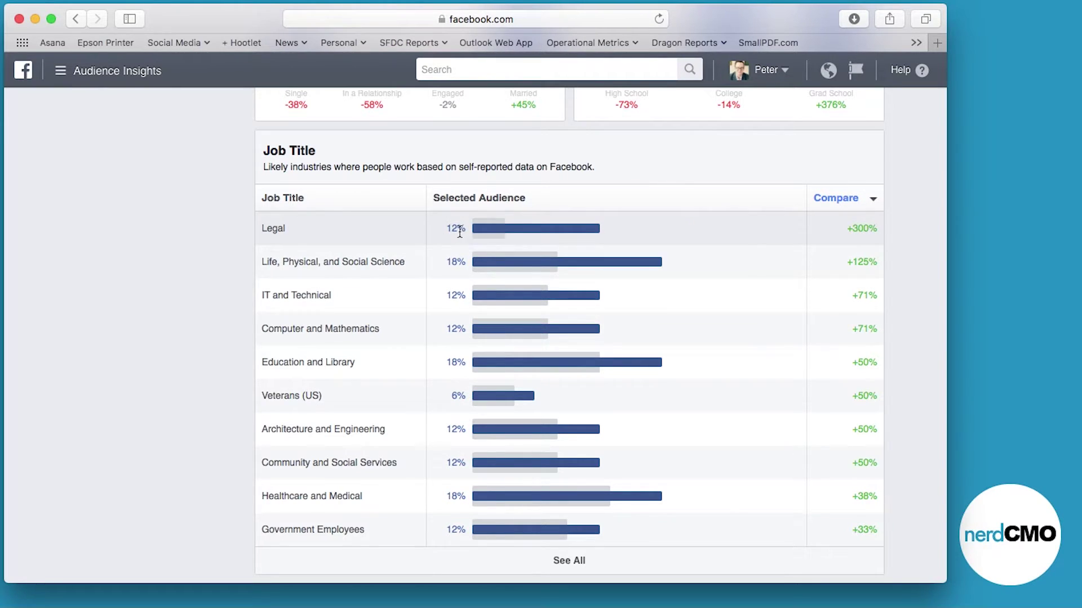
{"action": "mouse_move", "coordinate": [488, 233]}
{"action": "mouse_move", "coordinate": [568, 230]}
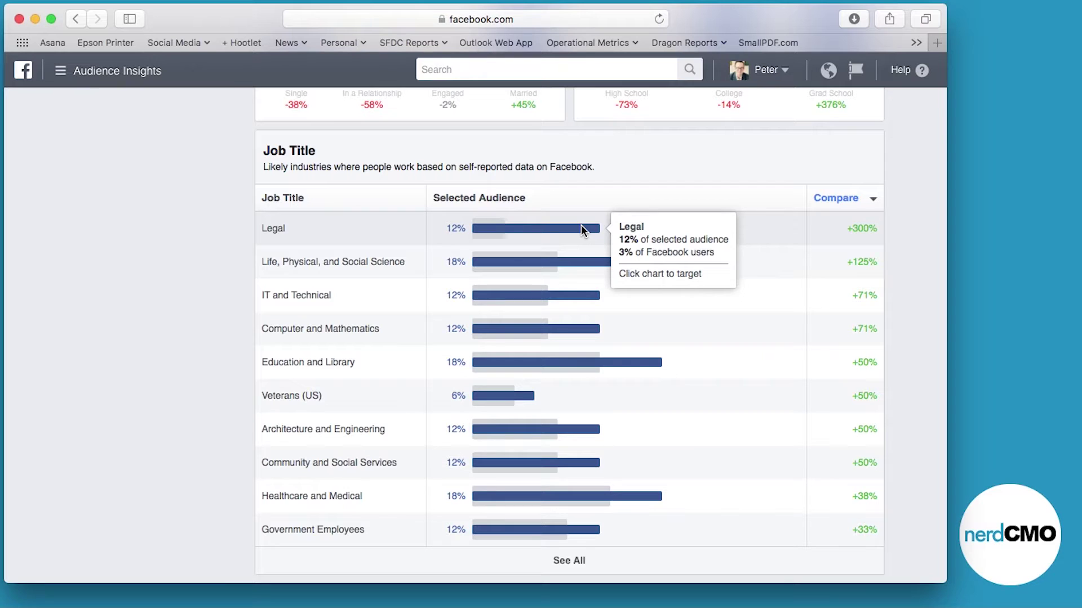
Check the Page Likes insights and their information note, and view the top cities in the Location insights
{"action": "scroll", "coordinate": [580, 225], "scroll_direction": "up", "scroll_amount": 2}
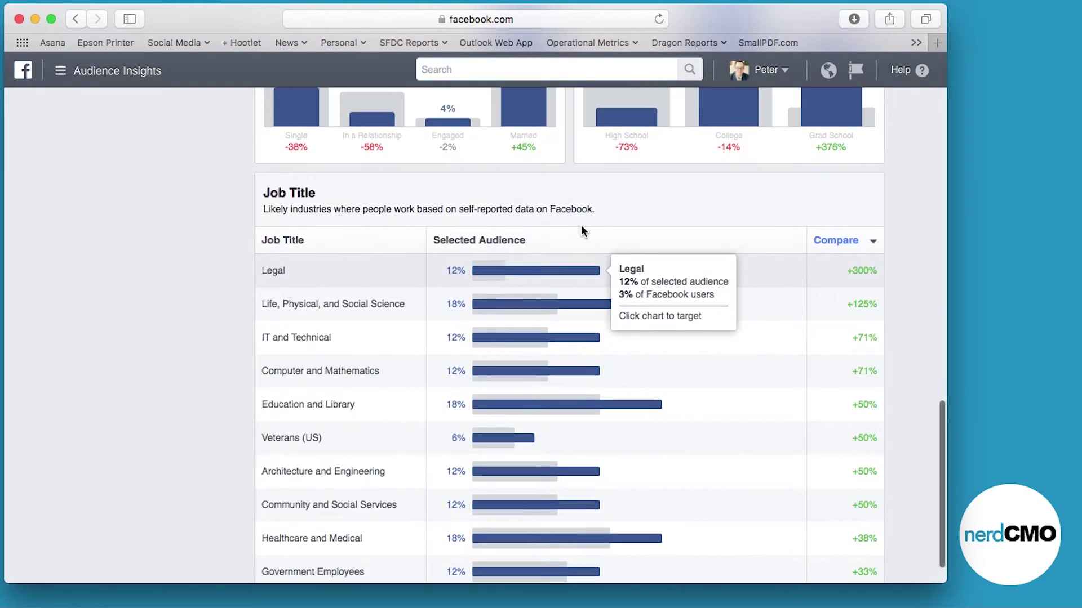
{"action": "scroll", "coordinate": [581, 226], "scroll_direction": "up", "scroll_amount": 15}
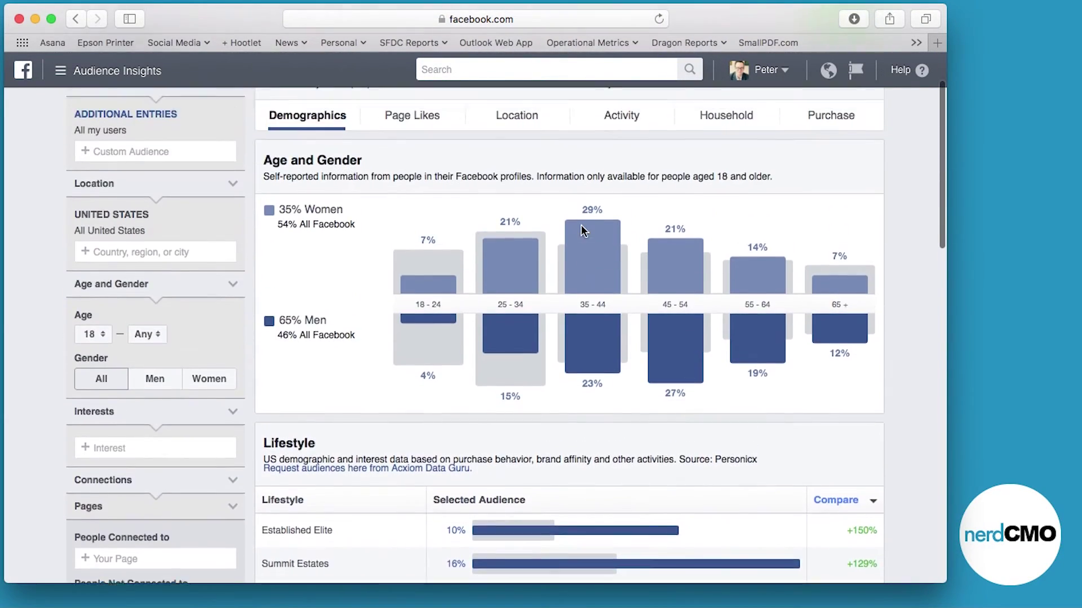
{"action": "scroll", "coordinate": [581, 225], "scroll_direction": "up", "scroll_amount": 3}
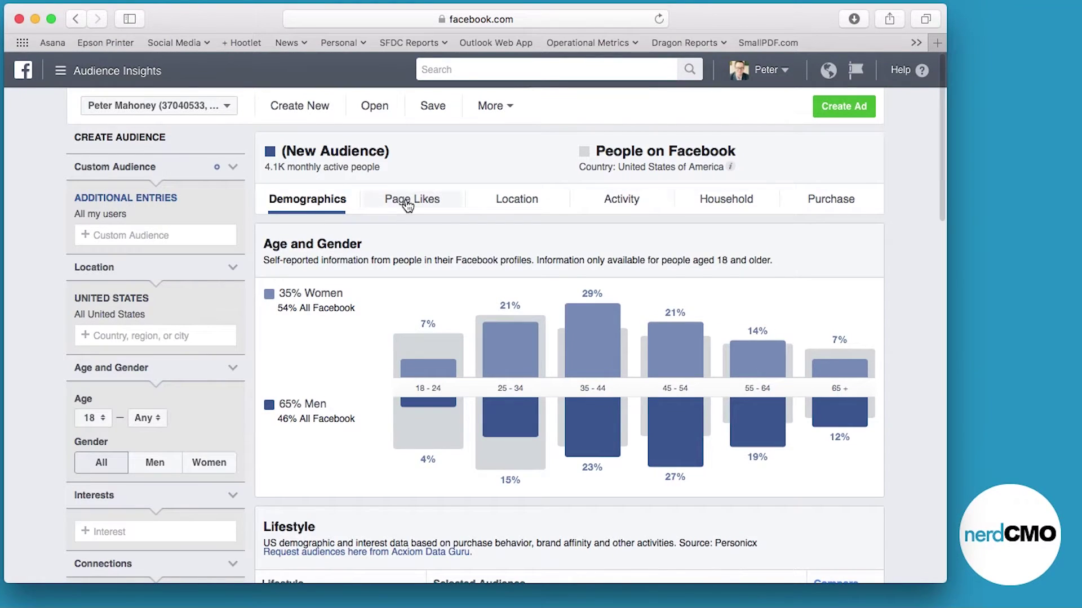
{"action": "left_click", "coordinate": [407, 204]}
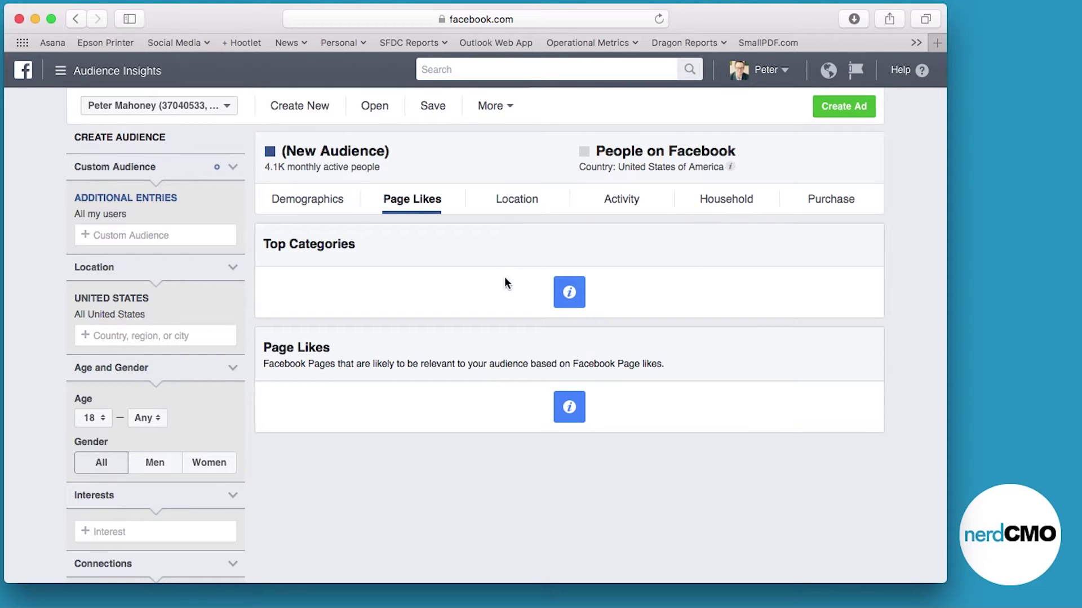
{"action": "mouse_move", "coordinate": [563, 413]}
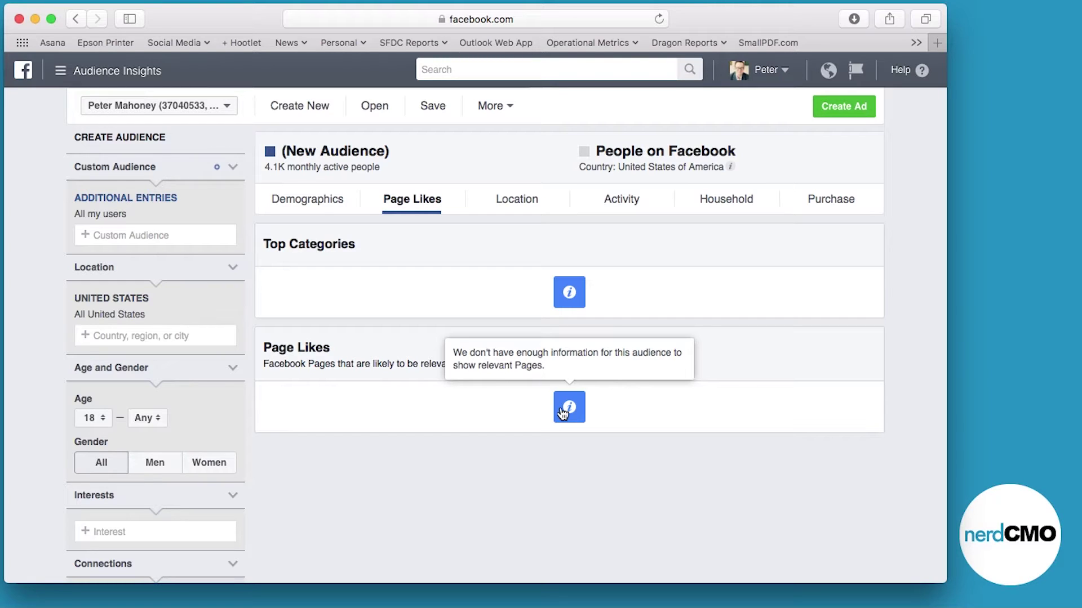
{"action": "left_click", "coordinate": [525, 200]}
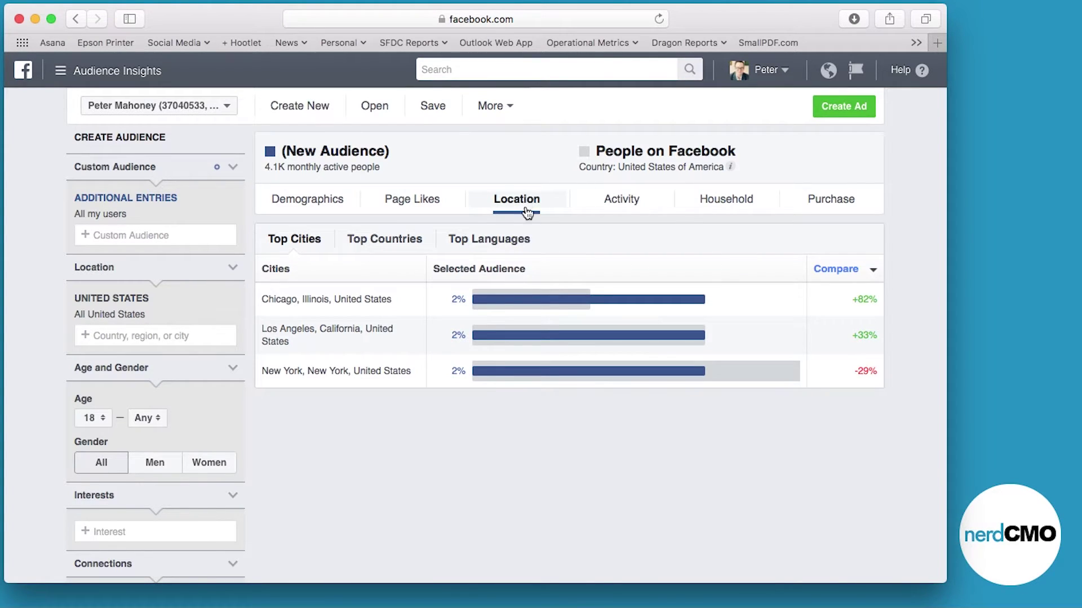
{"action": "mouse_move", "coordinate": [574, 304]}
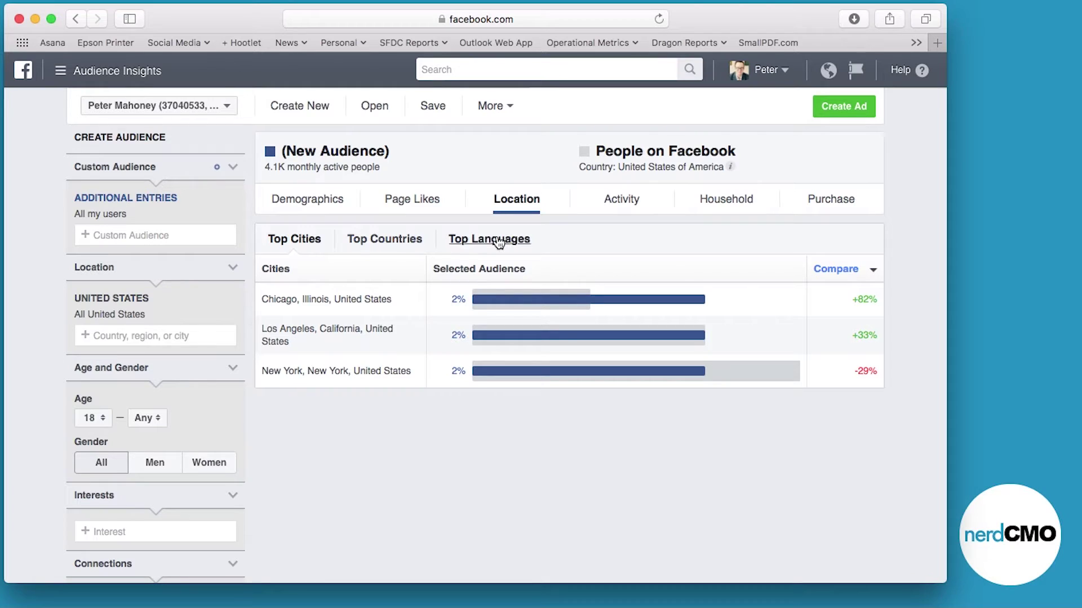
Examine the audience's Activity insights, covering Frequency of Activities and Device Users
{"action": "left_click", "coordinate": [633, 201]}
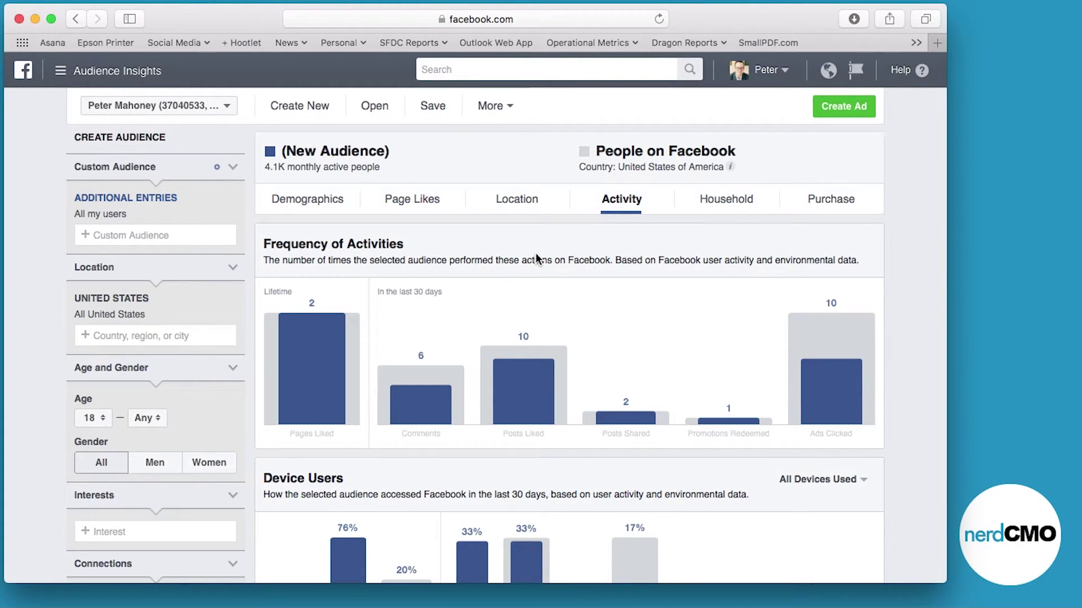
{"action": "scroll", "coordinate": [536, 255], "scroll_direction": "down", "scroll_amount": 3}
{"action": "scroll", "coordinate": [535, 254], "scroll_direction": "down", "scroll_amount": 2}
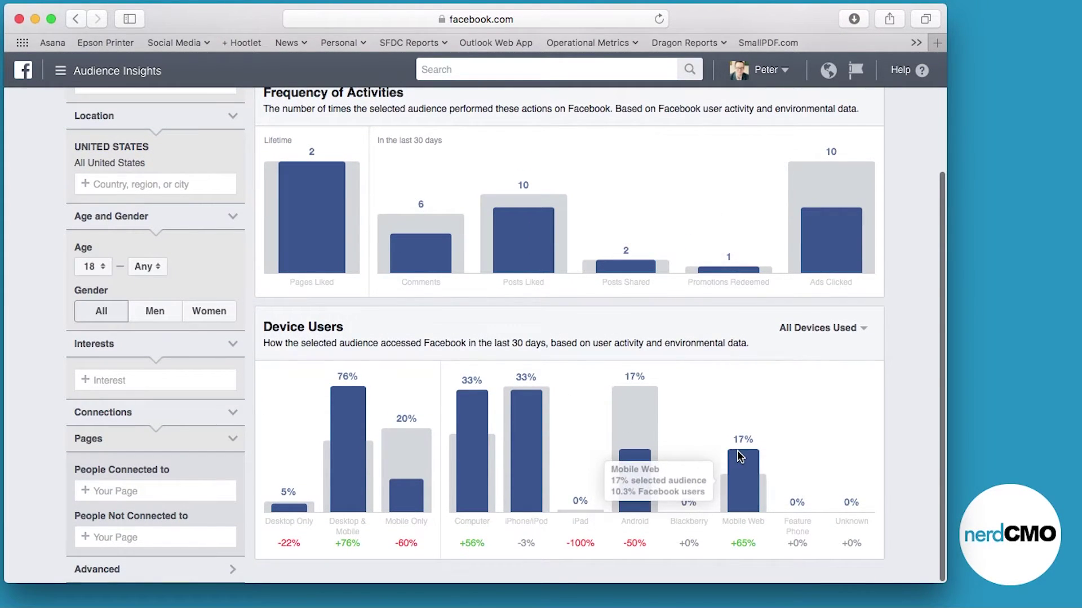
Review the Household insights, examining the Household Income and Home Market Value charts
{"action": "scroll", "coordinate": [711, 133], "scroll_direction": "up", "scroll_amount": 3}
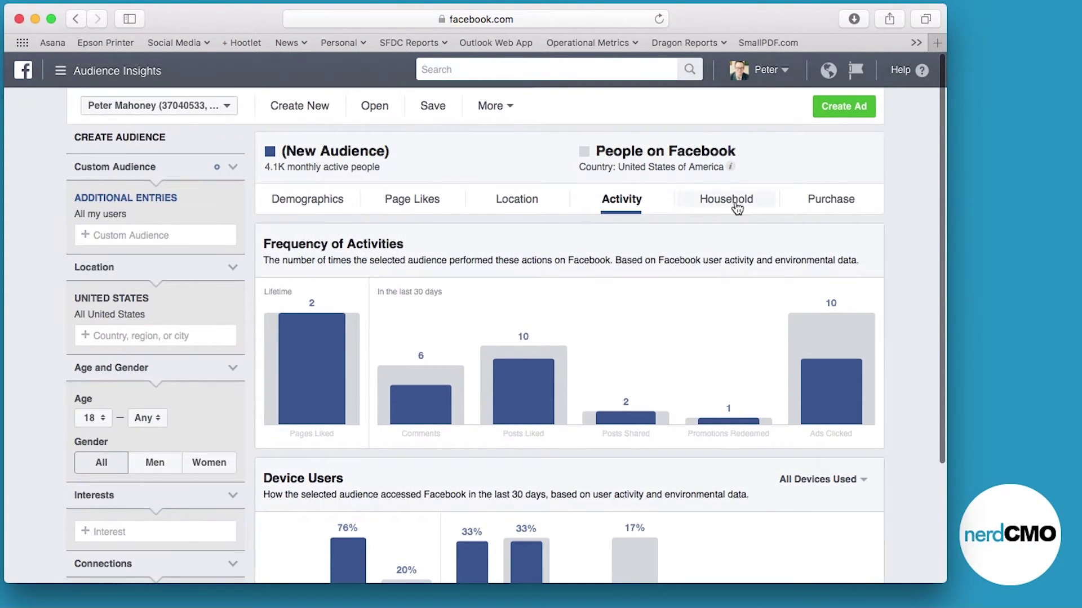
{"action": "left_click", "coordinate": [735, 203]}
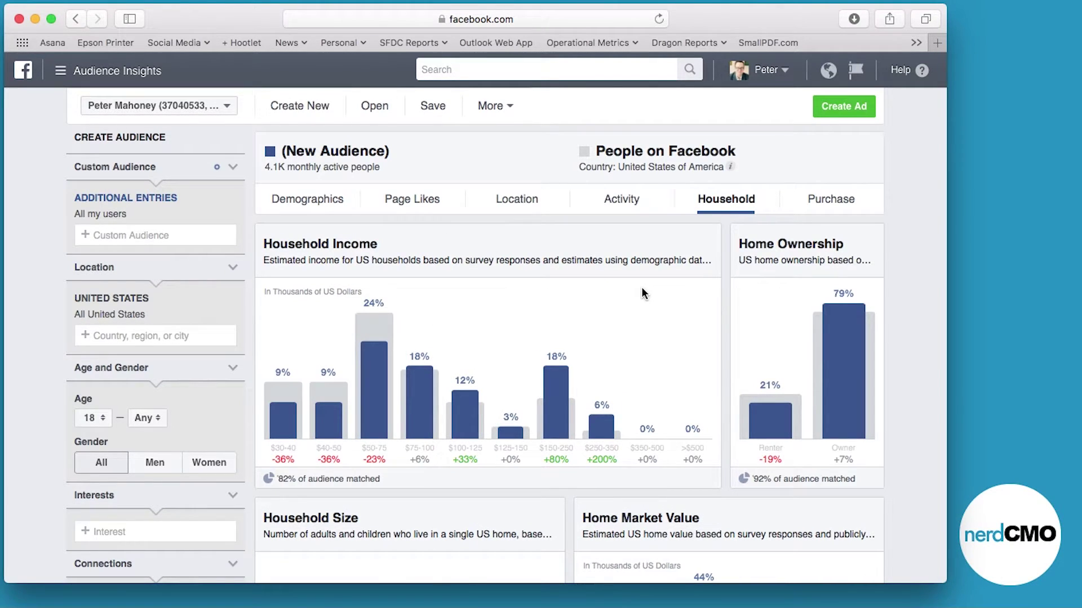
{"action": "scroll", "coordinate": [642, 292], "scroll_direction": "down", "scroll_amount": 2}
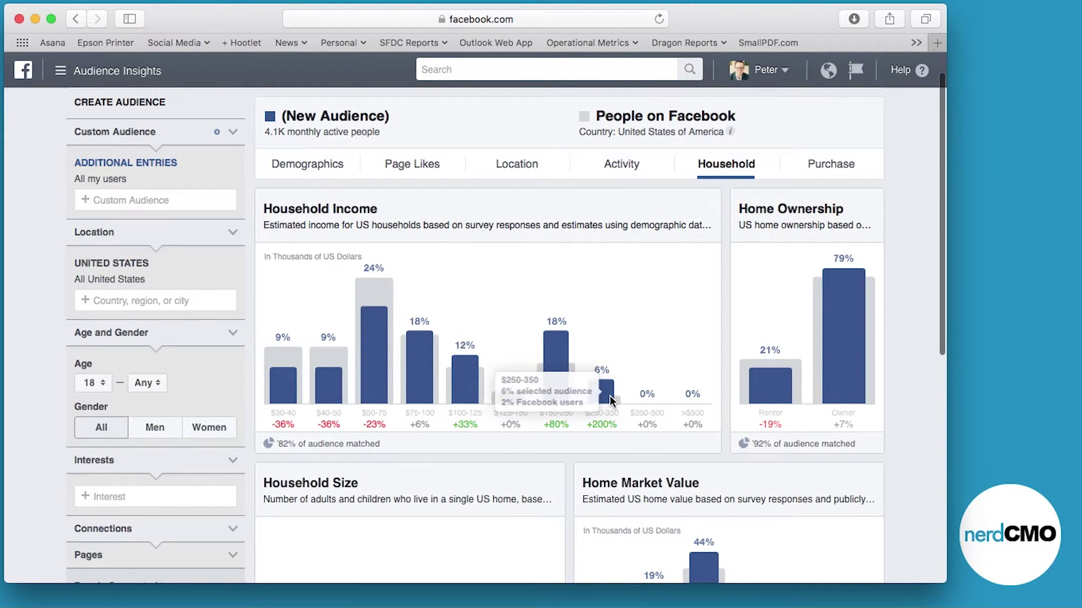
{"action": "scroll", "coordinate": [610, 400], "scroll_direction": "down", "scroll_amount": 1}
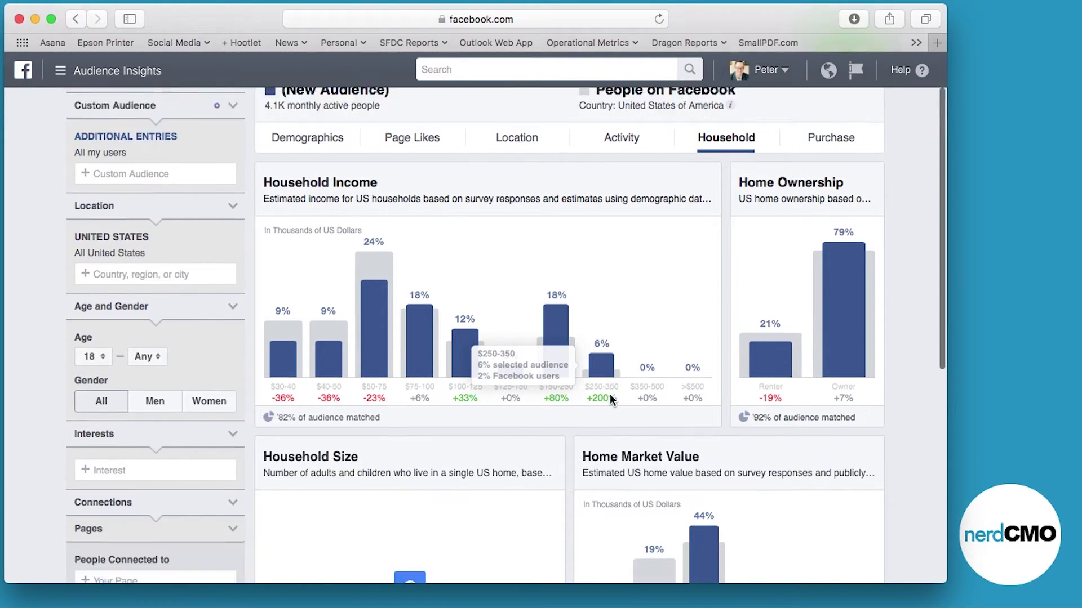
{"action": "scroll", "coordinate": [610, 400], "scroll_direction": "down", "scroll_amount": 8}
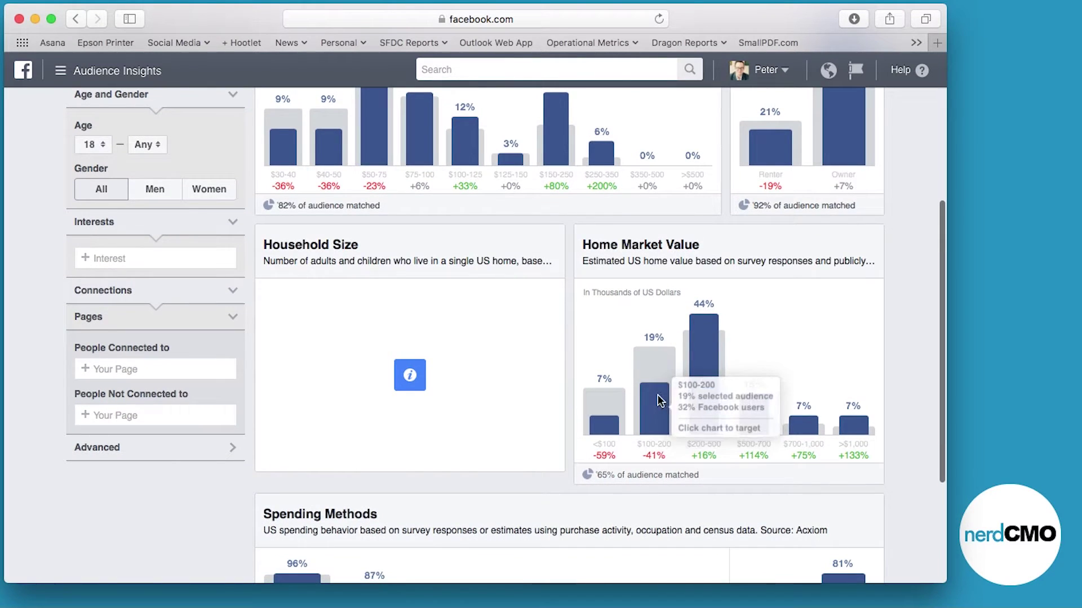
Examine the Spending Methods chart in the Household insights, comparing the audience's Bank Card share with Facebook users overall
{"action": "scroll", "coordinate": [660, 401], "scroll_direction": "up", "scroll_amount": 6}
{"action": "scroll", "coordinate": [623, 388], "scroll_direction": "down", "scroll_amount": 8}
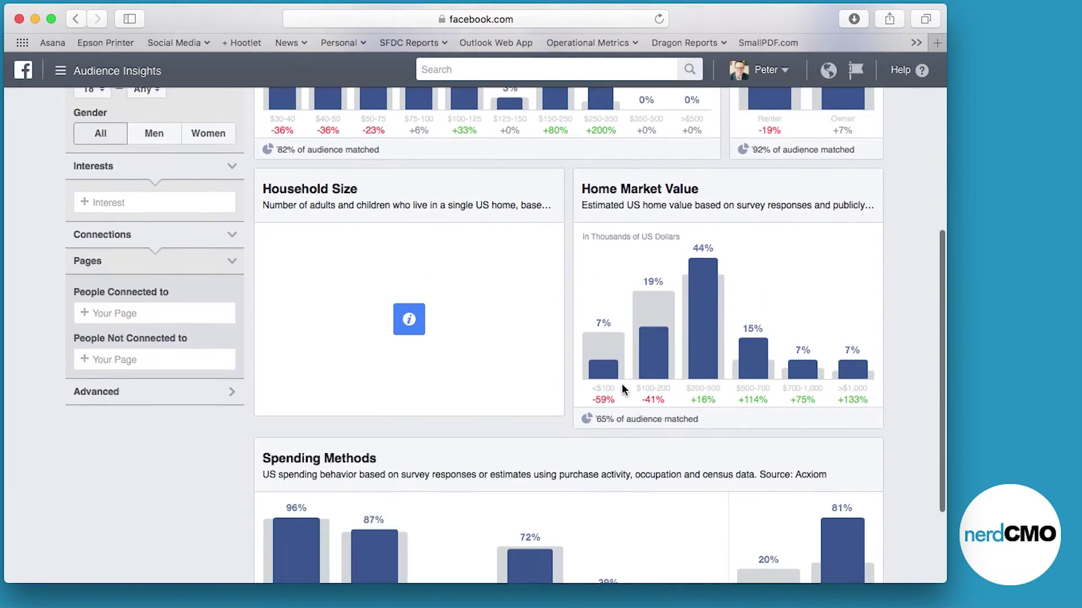
{"action": "scroll", "coordinate": [621, 383], "scroll_direction": "down", "scroll_amount": 5}
{"action": "mouse_move", "coordinate": [396, 452]}
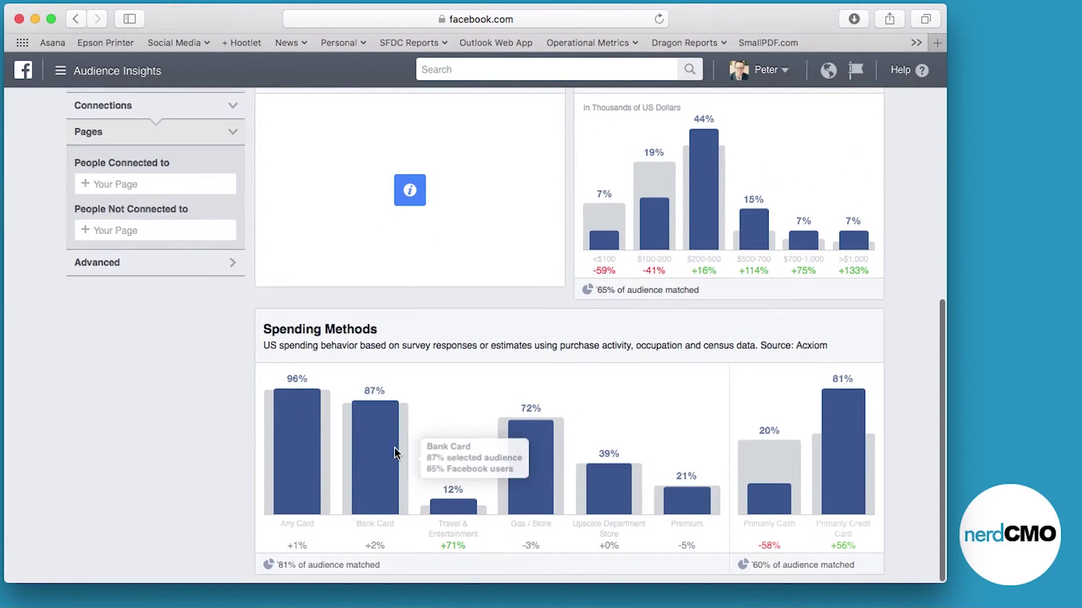
{"action": "scroll", "coordinate": [452, 411], "scroll_direction": "up", "scroll_amount": 6}
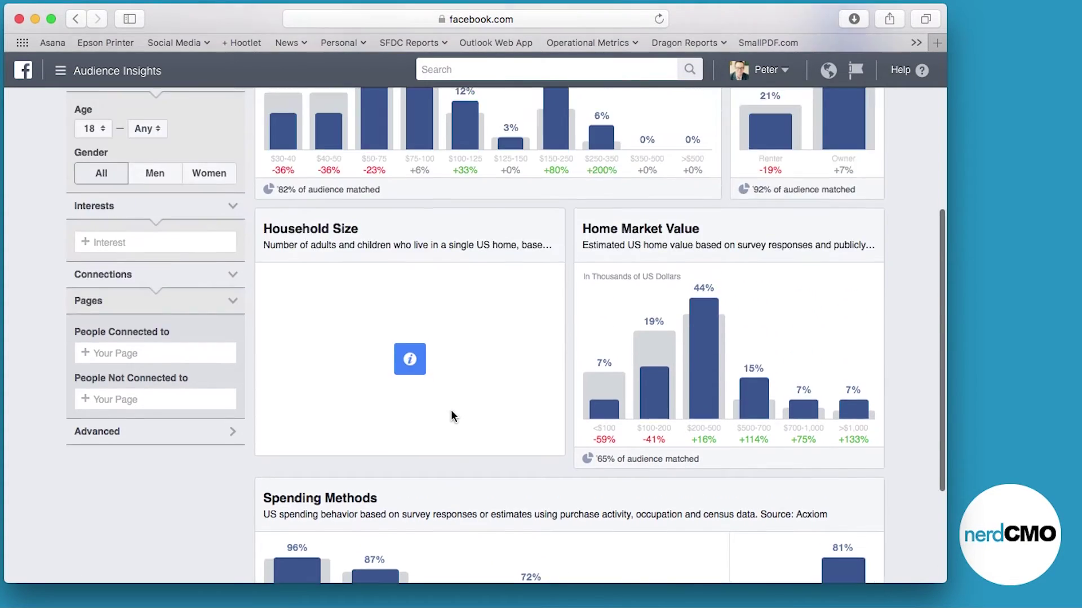
{"action": "scroll", "coordinate": [450, 410], "scroll_direction": "up", "scroll_amount": 6}
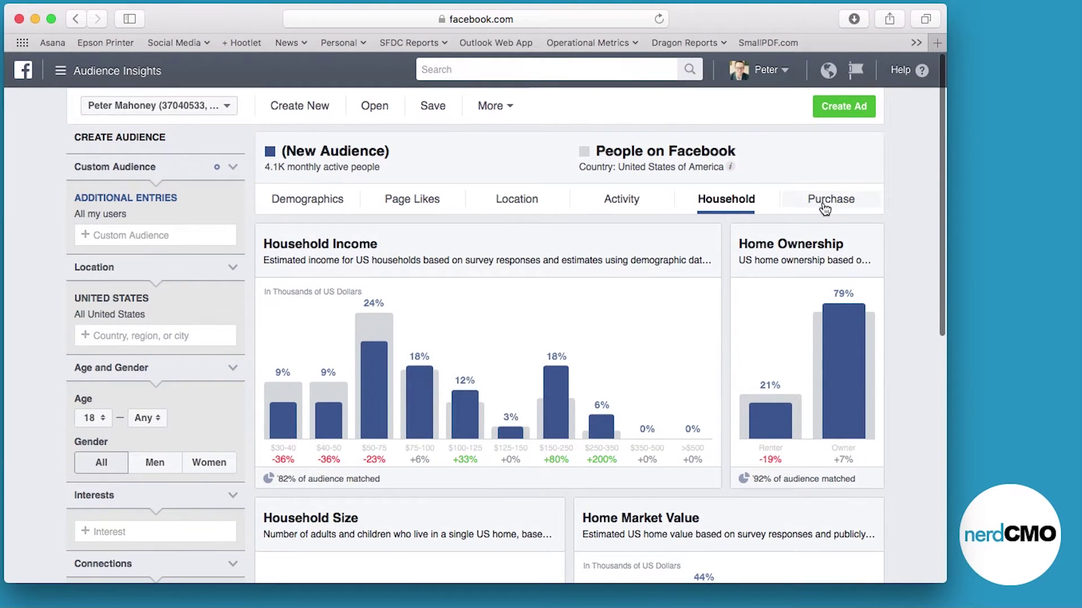
Review the Purchase insights, covering Retail Spending, Online Purchases and the In Market For A Vehicle categories
{"action": "left_click", "coordinate": [824, 209]}
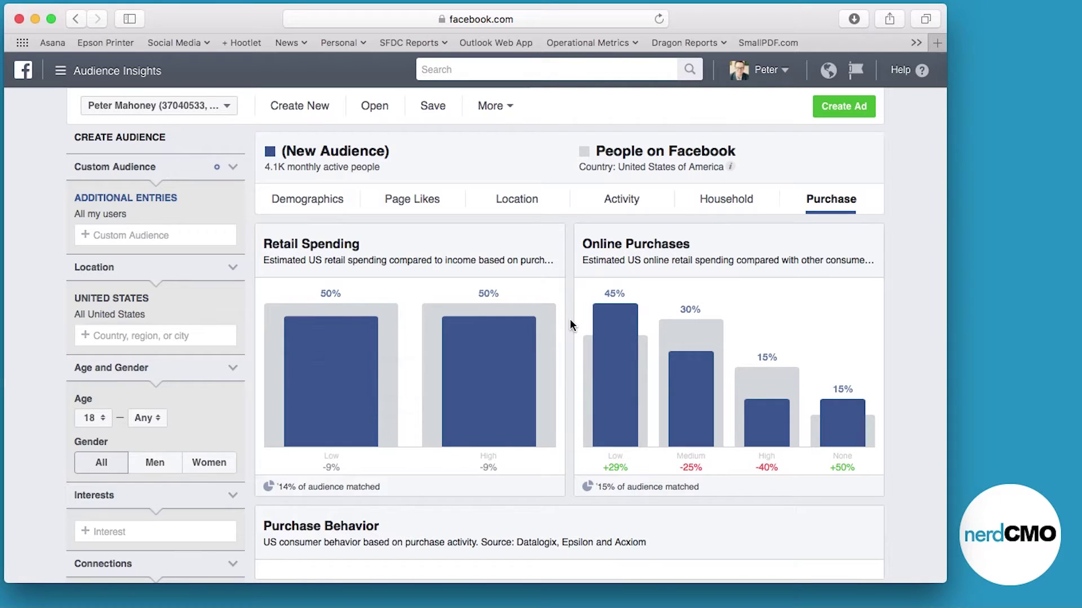
{"action": "scroll", "coordinate": [572, 325], "scroll_direction": "down", "scroll_amount": 5}
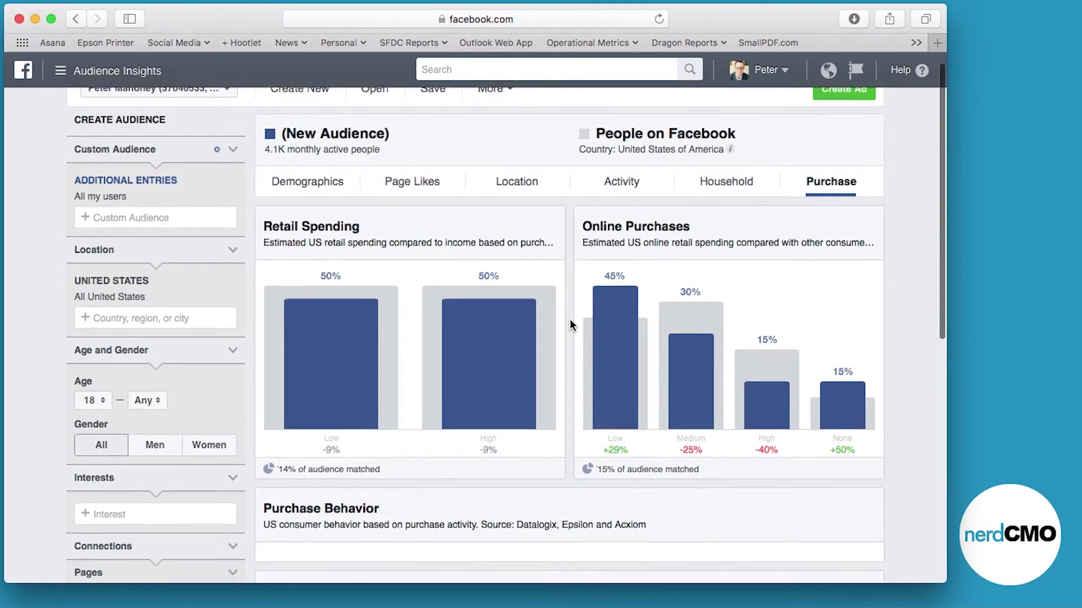
{"action": "scroll", "coordinate": [572, 325], "scroll_direction": "down", "scroll_amount": 4}
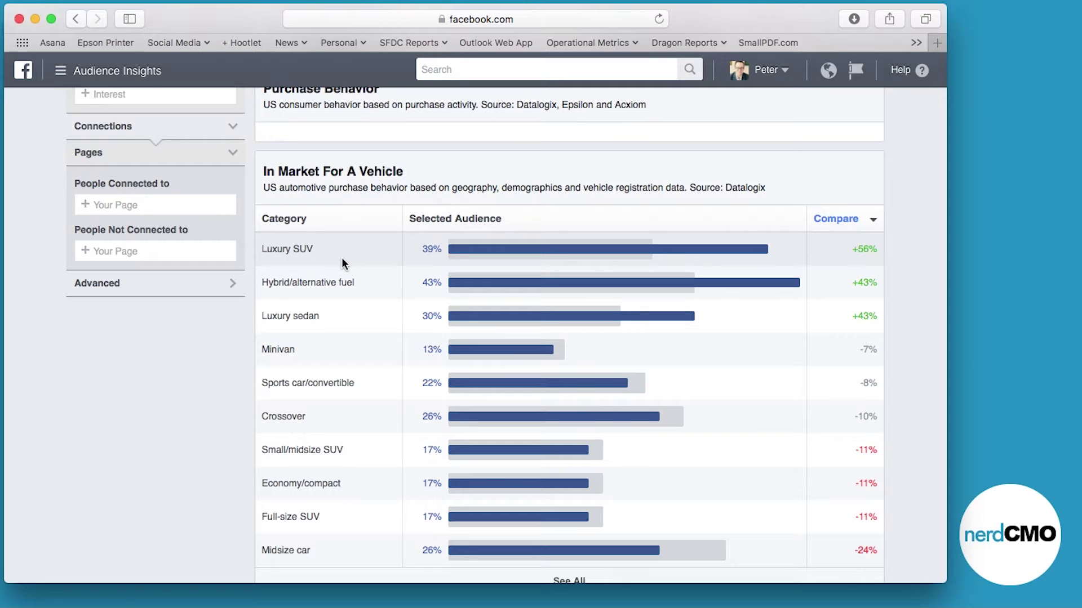
{"action": "scroll", "coordinate": [342, 259], "scroll_direction": "down", "scroll_amount": 2}
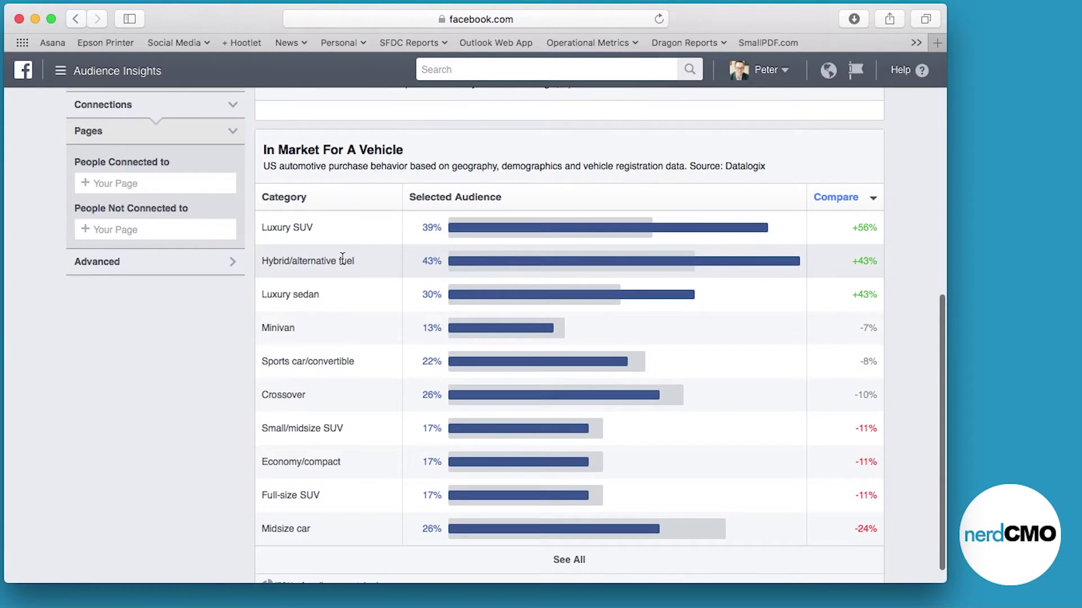
{"action": "scroll", "coordinate": [342, 258], "scroll_direction": "down", "scroll_amount": 2}
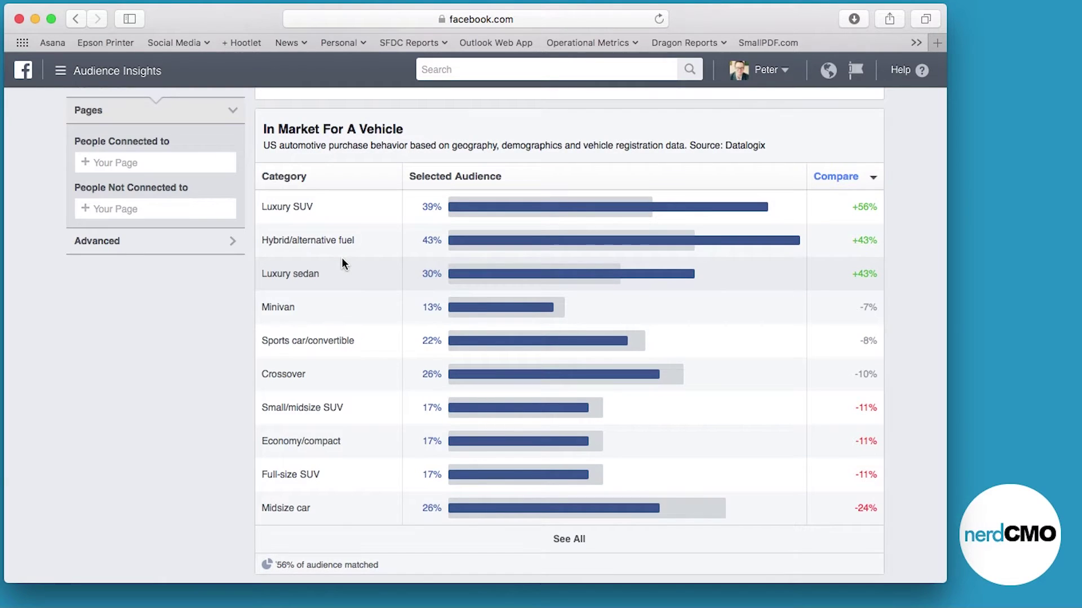
{"action": "scroll", "coordinate": [341, 258], "scroll_direction": "up", "scroll_amount": 15}
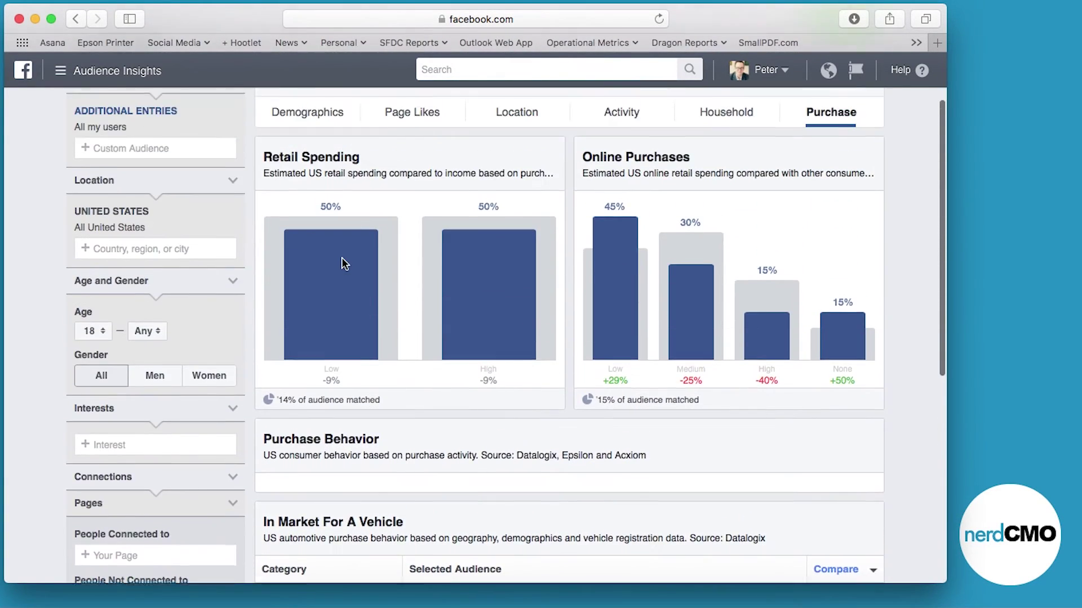
{"action": "scroll", "coordinate": [341, 258], "scroll_direction": "up", "scroll_amount": 3}
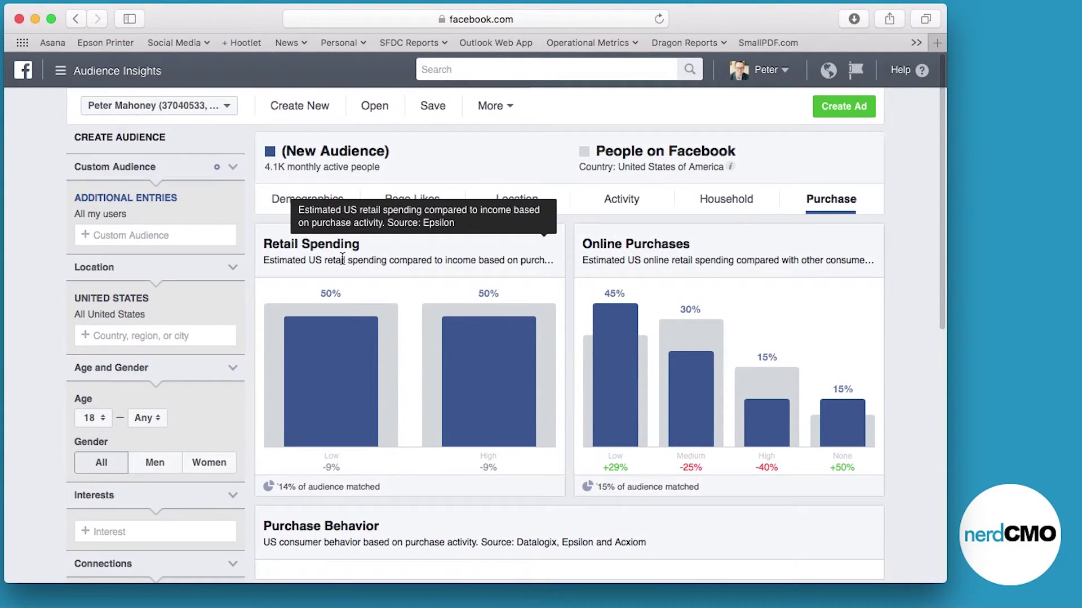